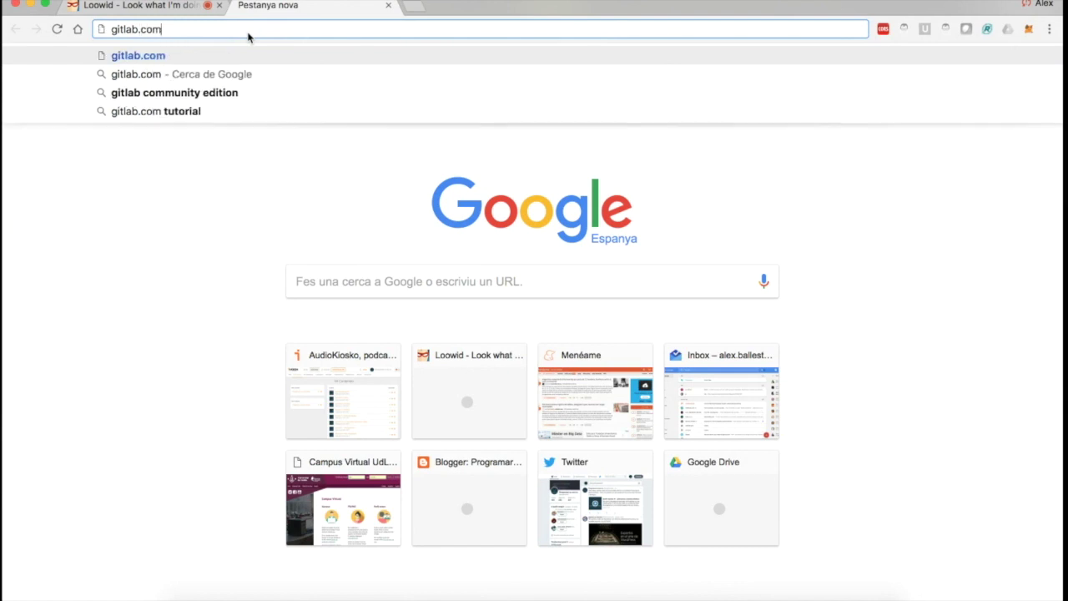
Open gitlab.com and sign in with the GitHub account.
key("Return")
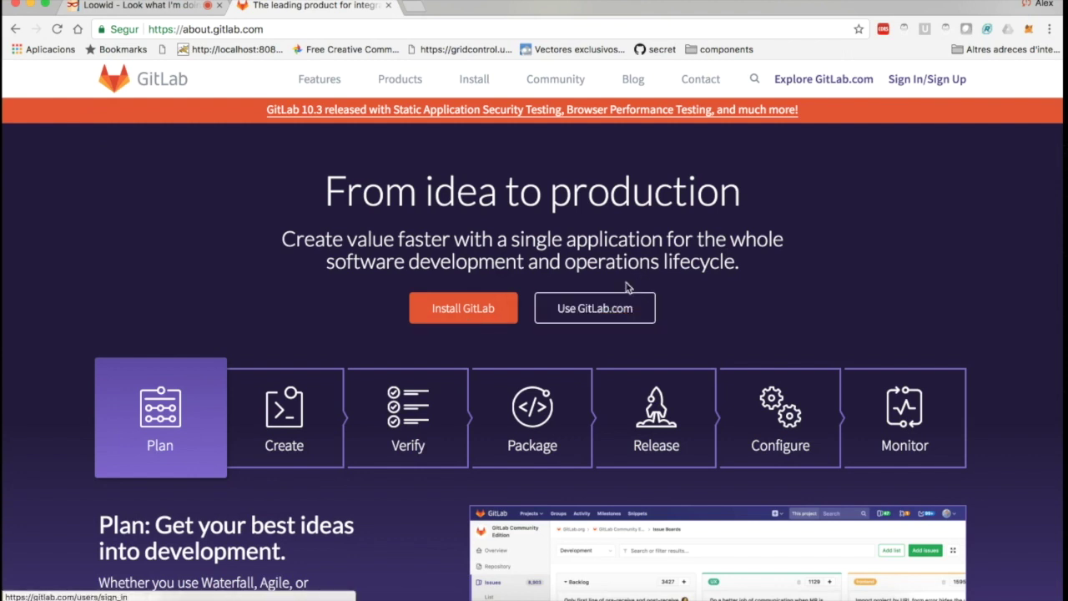
left_click(917, 88)
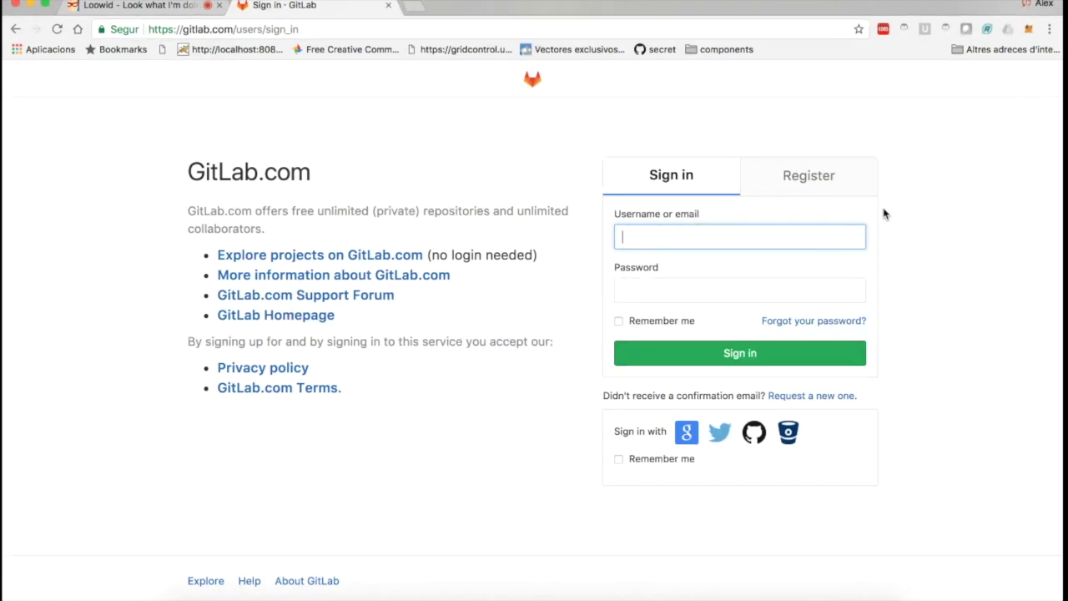
left_click(718, 246)
left_click(755, 434)
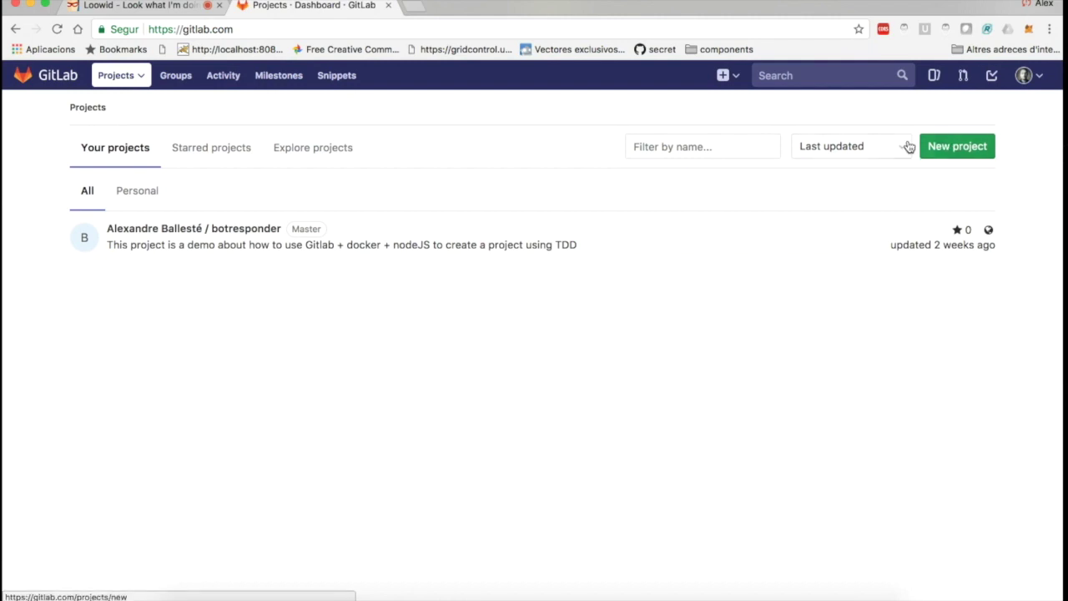
Start a new group and set its group path to "peum".
left_click(946, 148)
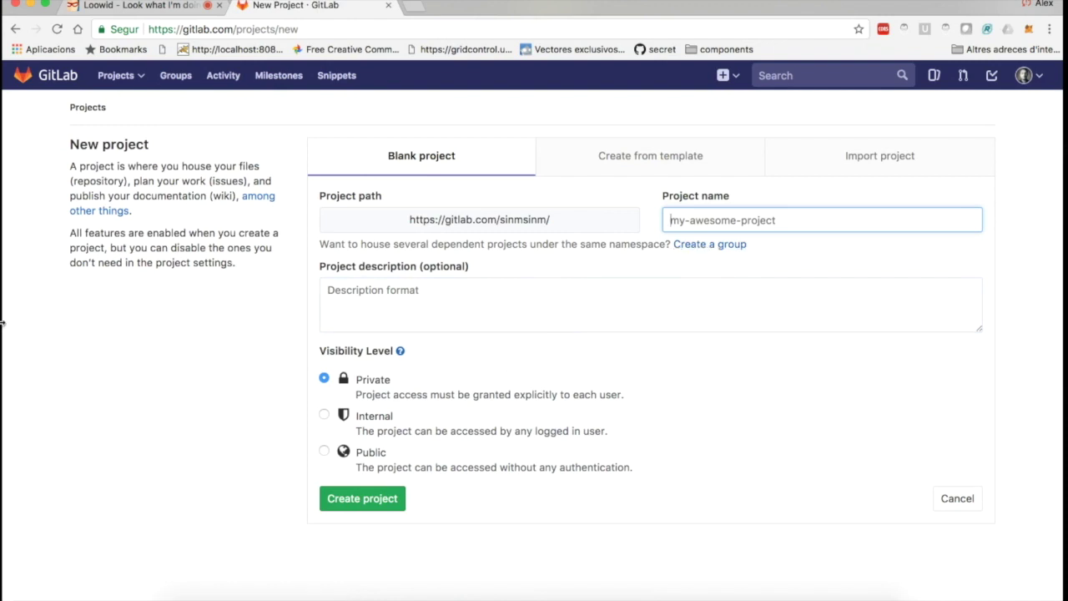
left_click(15, 29)
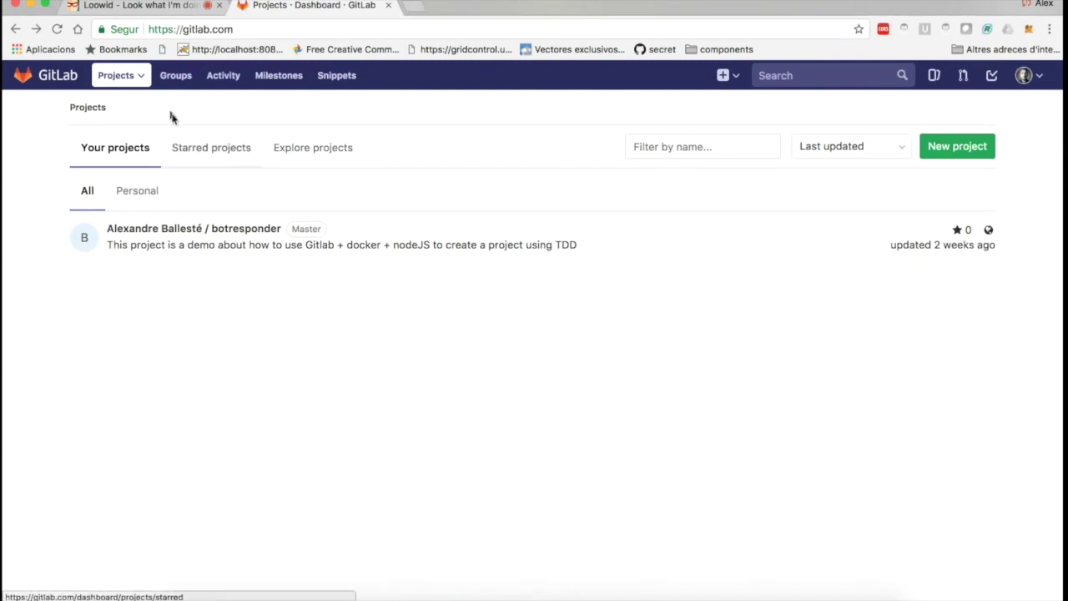
left_click(175, 78)
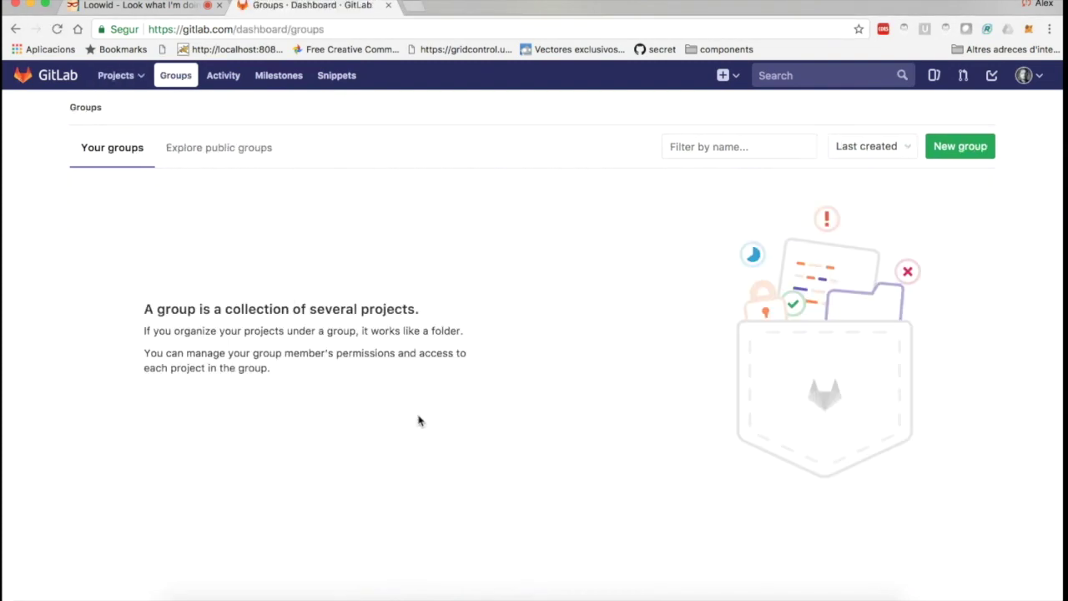
left_click(957, 154)
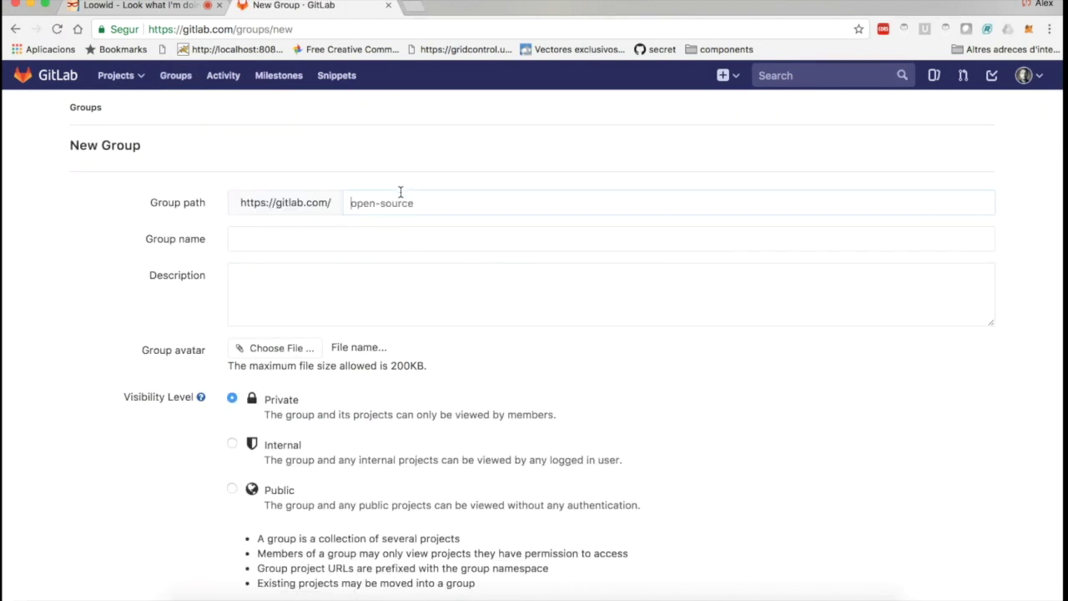
type("programar")
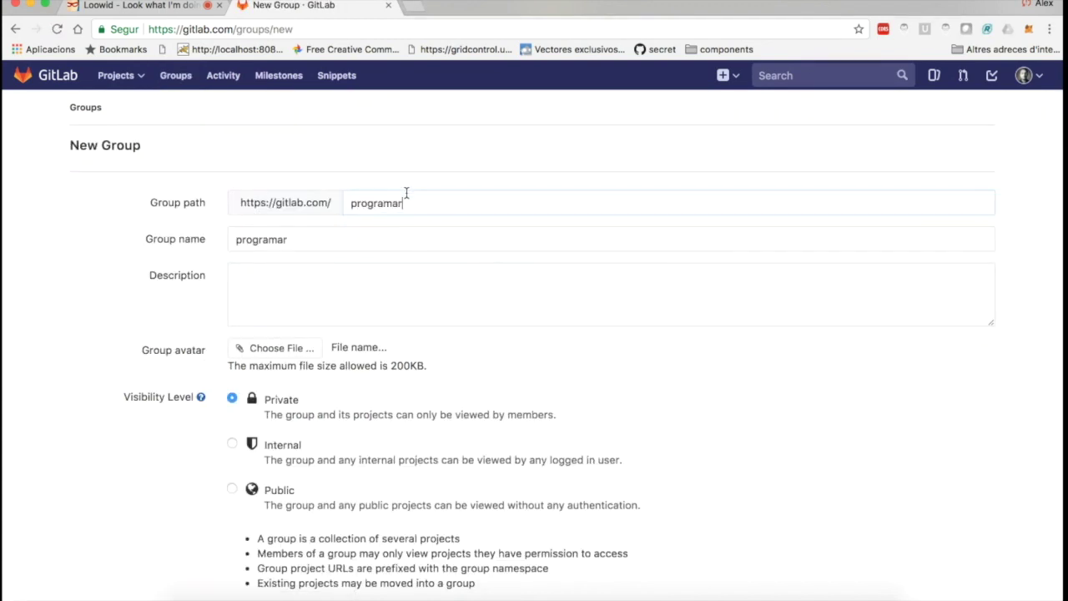
key("BackSpace")
key("BackSpace")
key("BackSpace")
key("BackSpace")
key("BackSpace")
key("BackSpace")
key("BackSpace")
key("BackSpace")
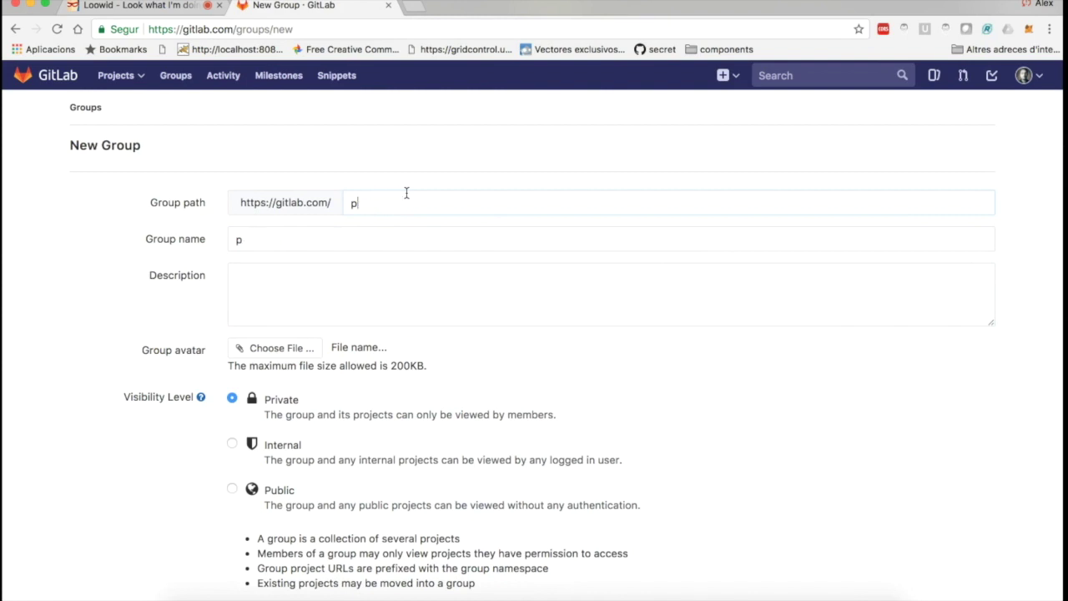
type("eum")
key("Tab")
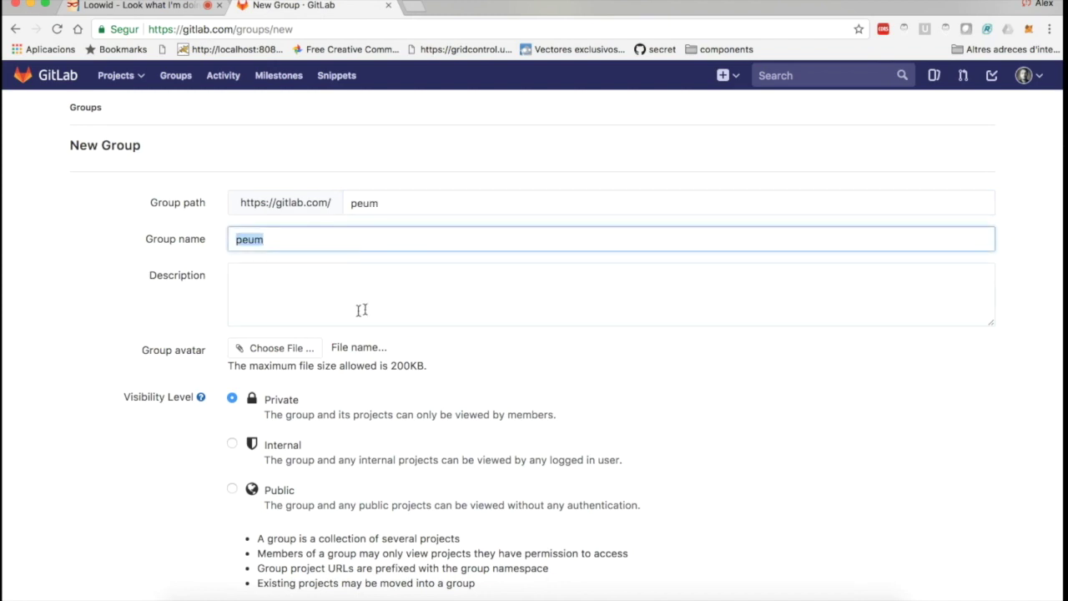
Name the group "Programar es una mierda", describe it as "Grupo de desarrollo de programar es una mierda", and create it as public.
type("Programar es una mierda")
key("Tab")
type("G")
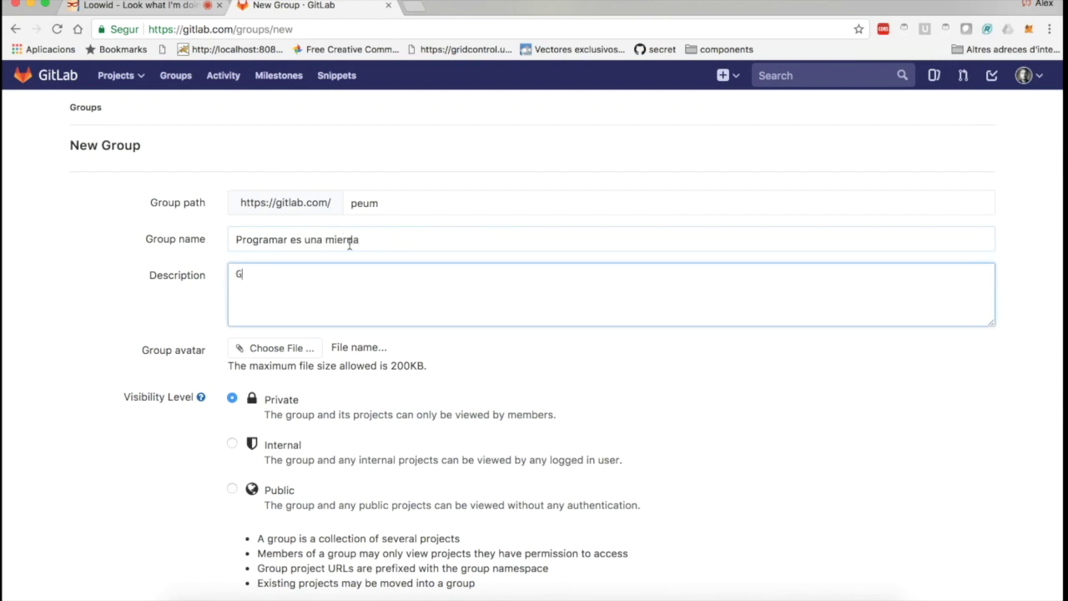
type("rupo de desarrollo de programar es una mierda")
scroll(105, 518, "down", 3)
left_click(232, 373)
left_click(153, 518)
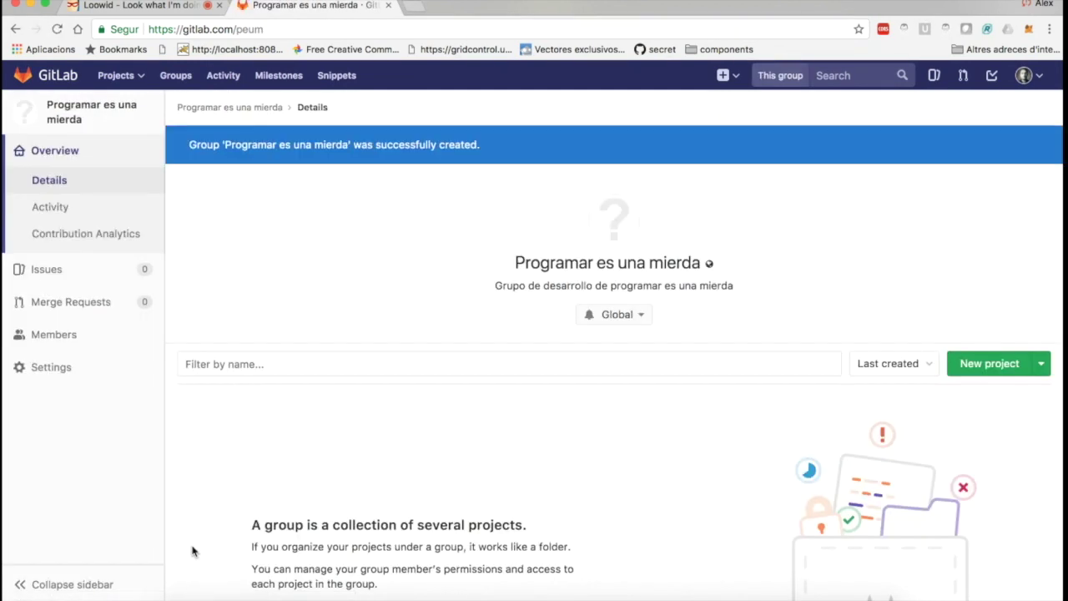
Create a blank public project named "patrulla" inside the peum group.
scroll(260, 492, "down", 3)
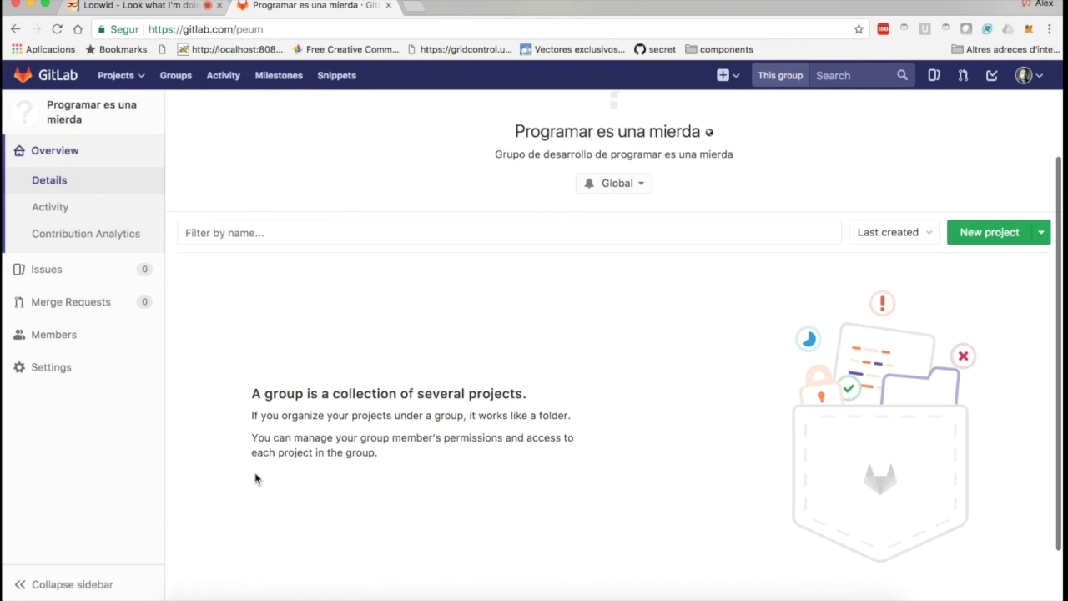
scroll(255, 478, "up", 3)
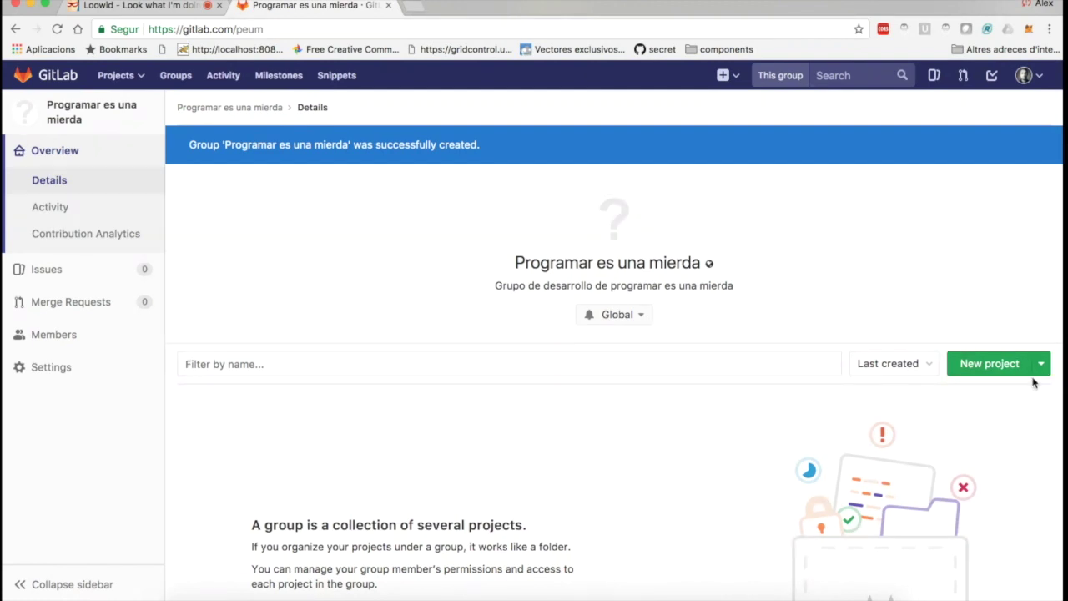
left_click(996, 365)
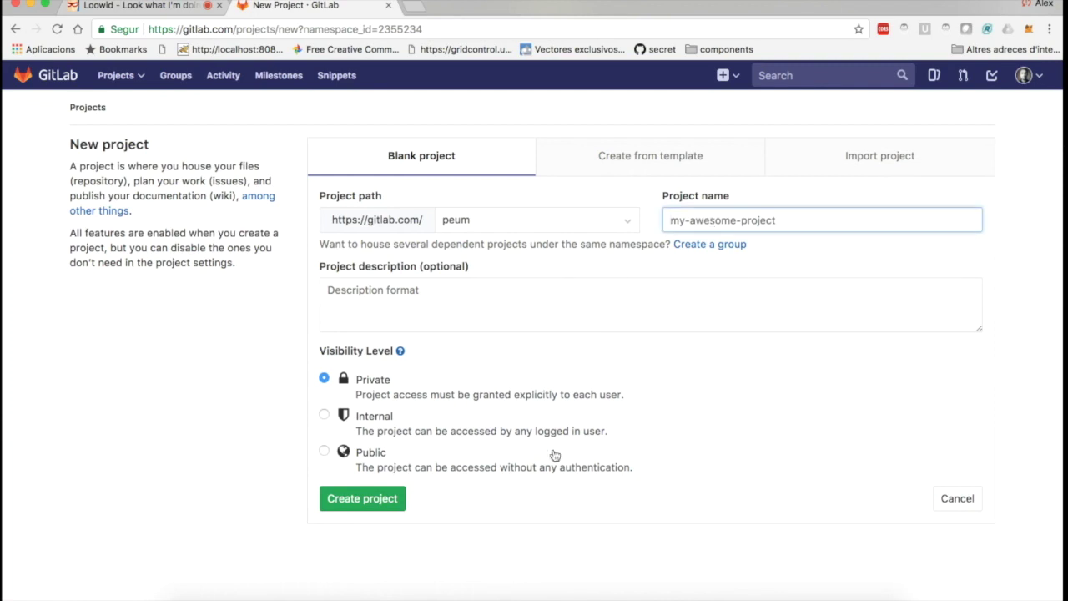
left_click(324, 451)
left_click(724, 221)
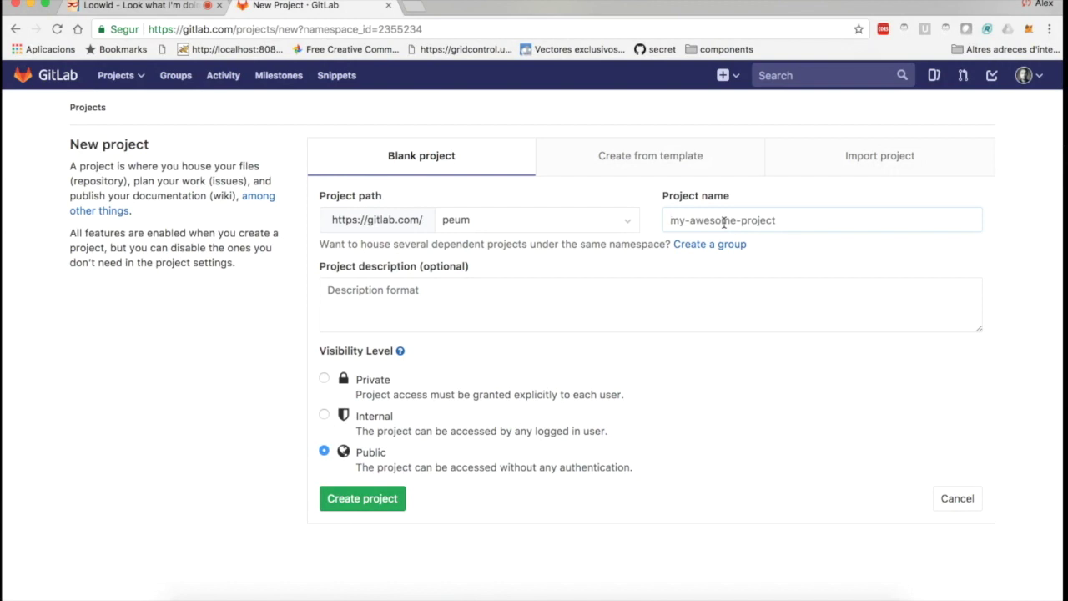
type("patrulla")
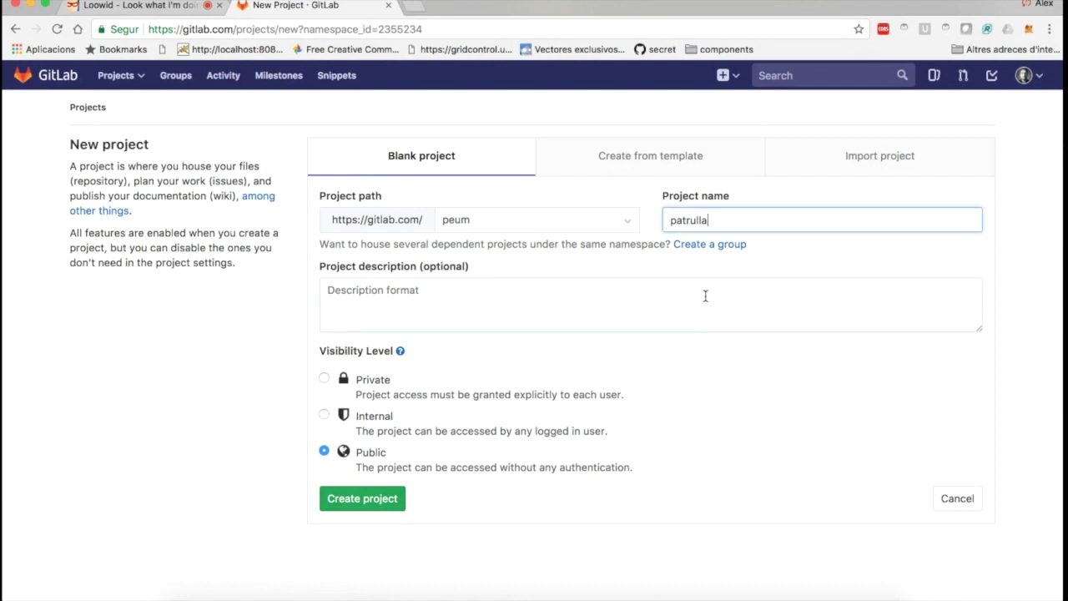
left_click(337, 507)
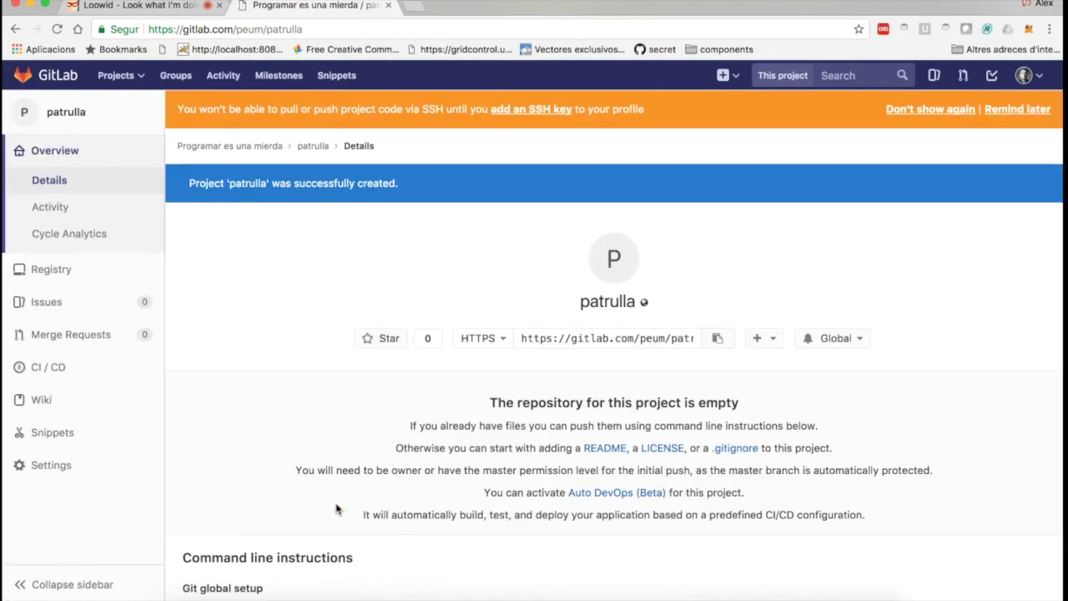
Examine the empty patrulla project's command line instructions and its options for adding new items.
scroll(449, 468, "down", 5)
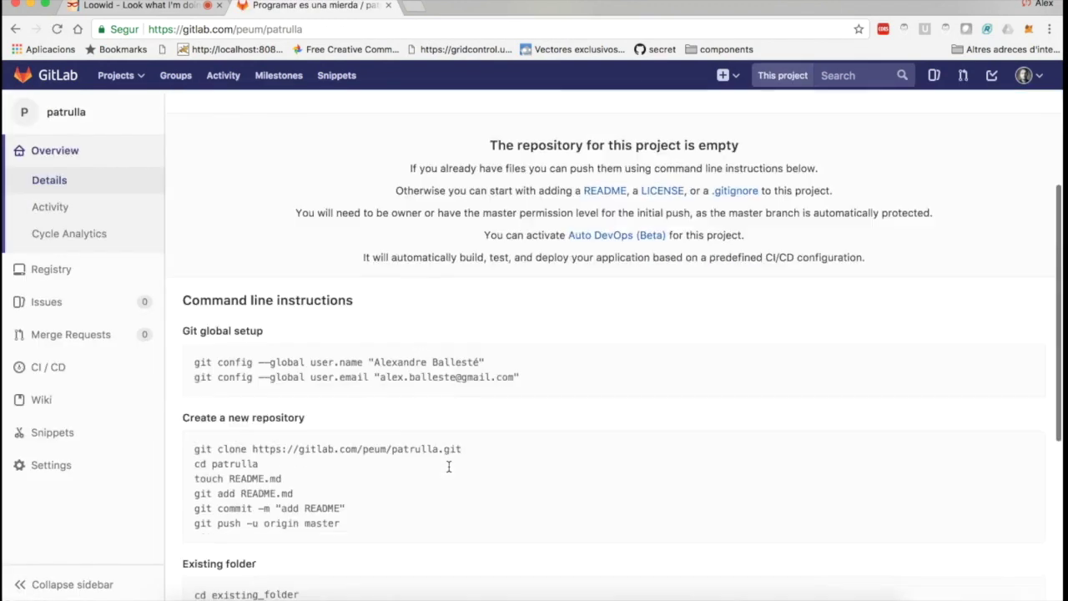
scroll(448, 472, "up", 1)
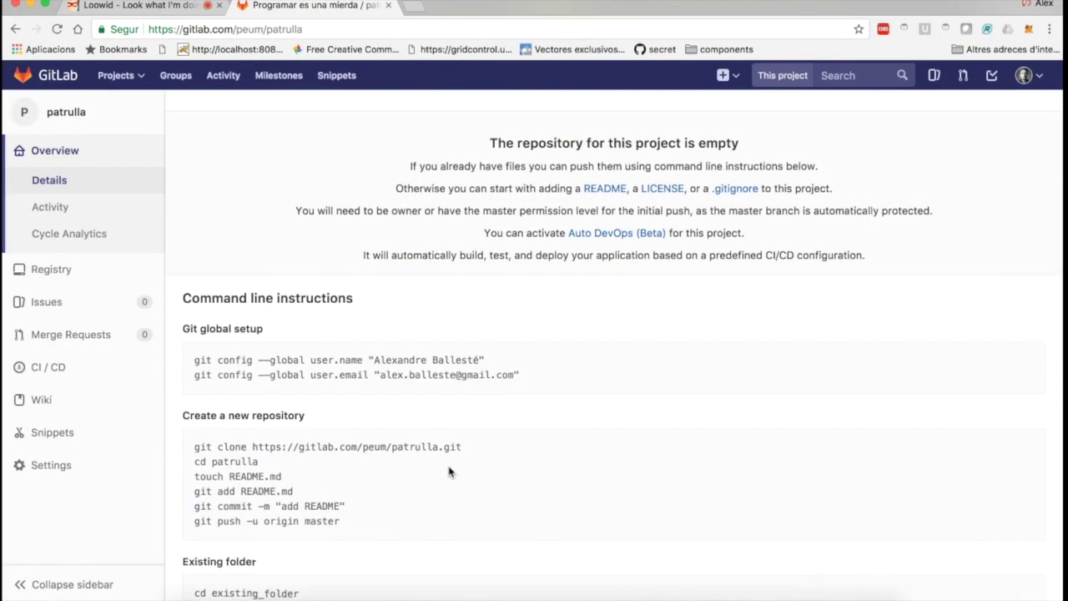
scroll(448, 472, "down", 5)
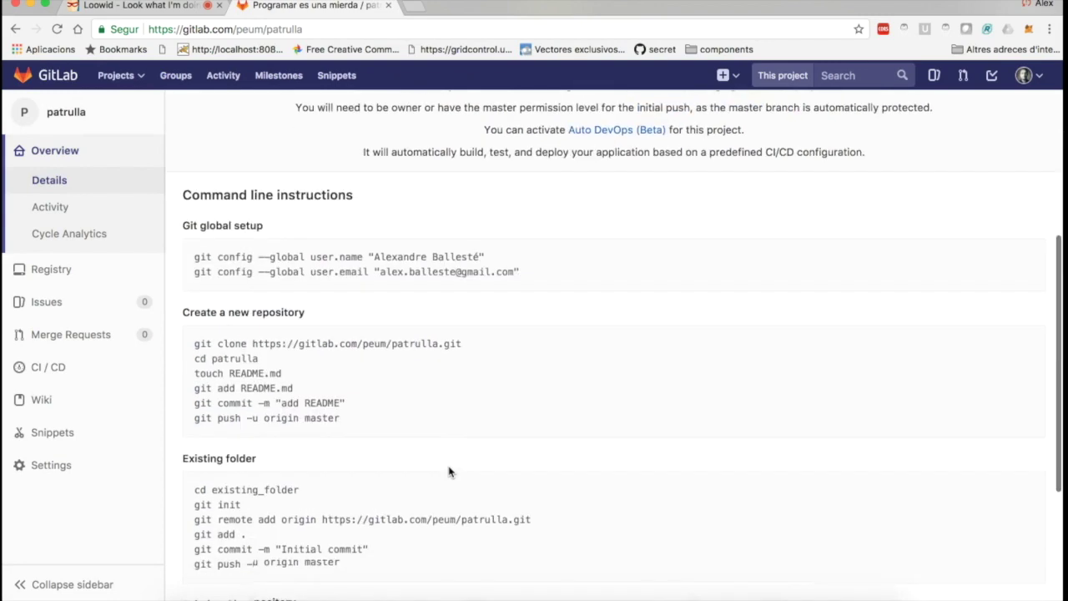
scroll(449, 473, "up", 6)
scroll(448, 472, "up", 2)
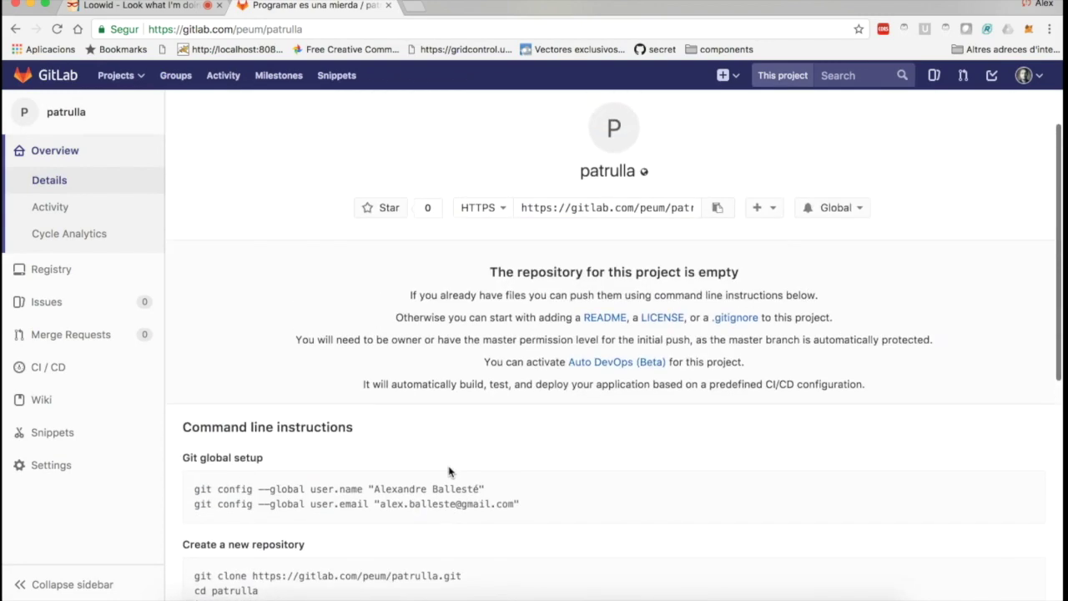
left_click(766, 209)
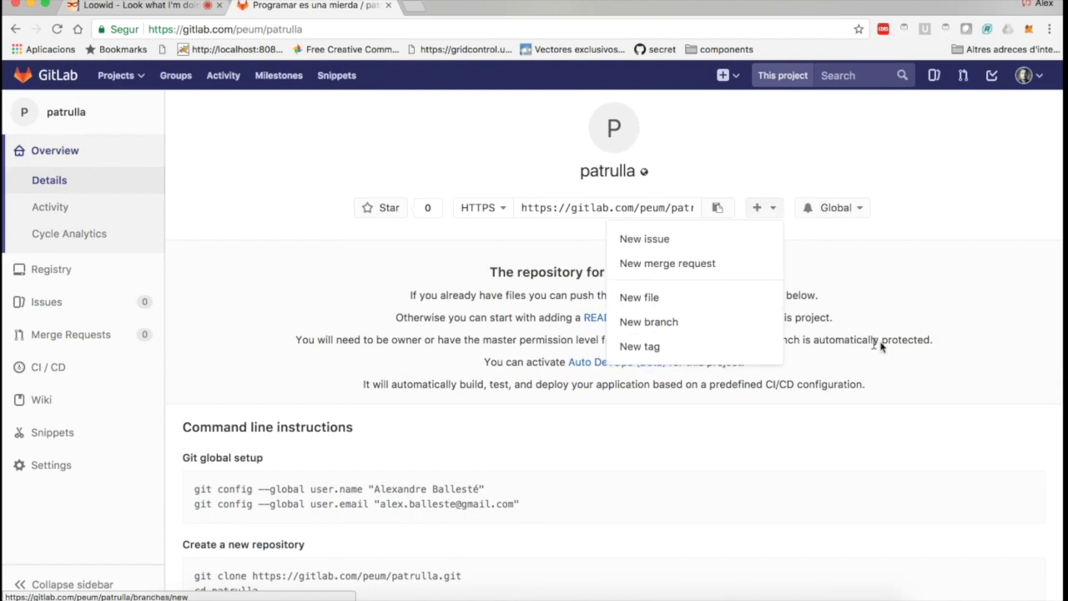
left_click(918, 367)
scroll(804, 460, "down", 10)
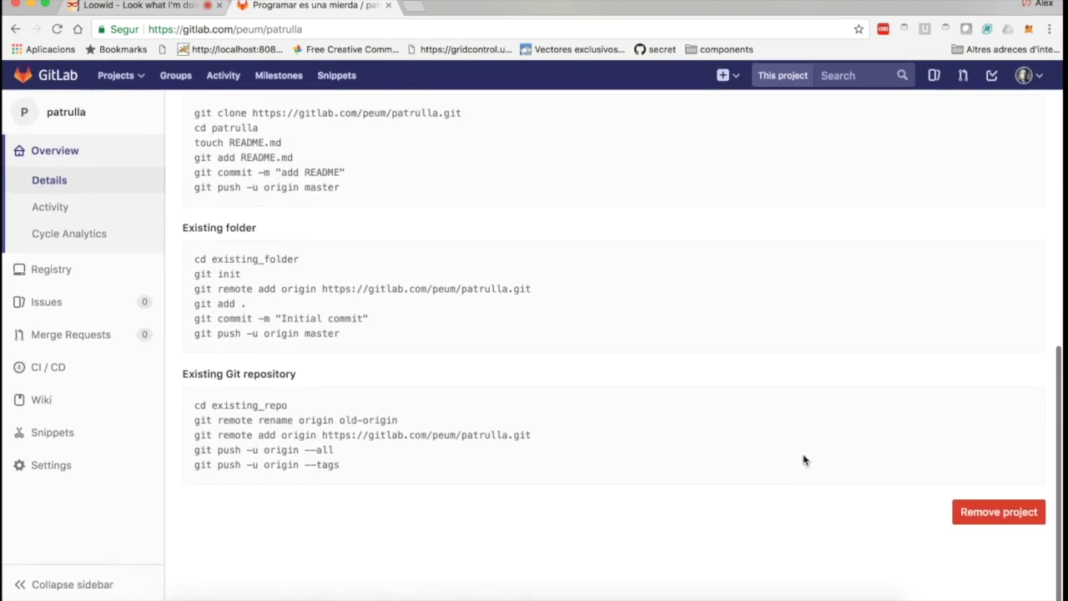
scroll(804, 460, "up", 5)
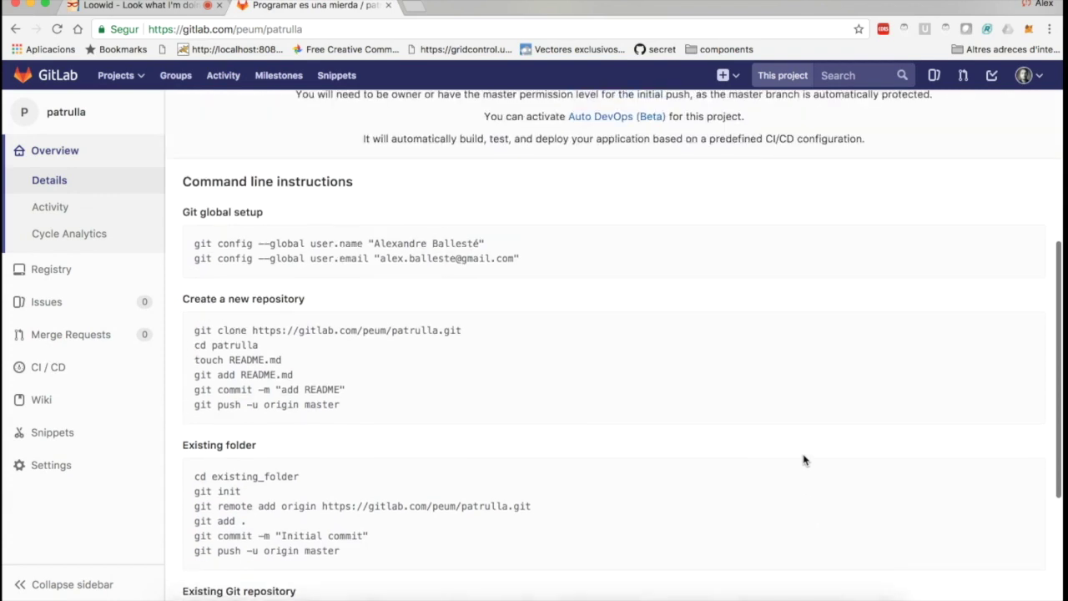
scroll(804, 460, "up", 3)
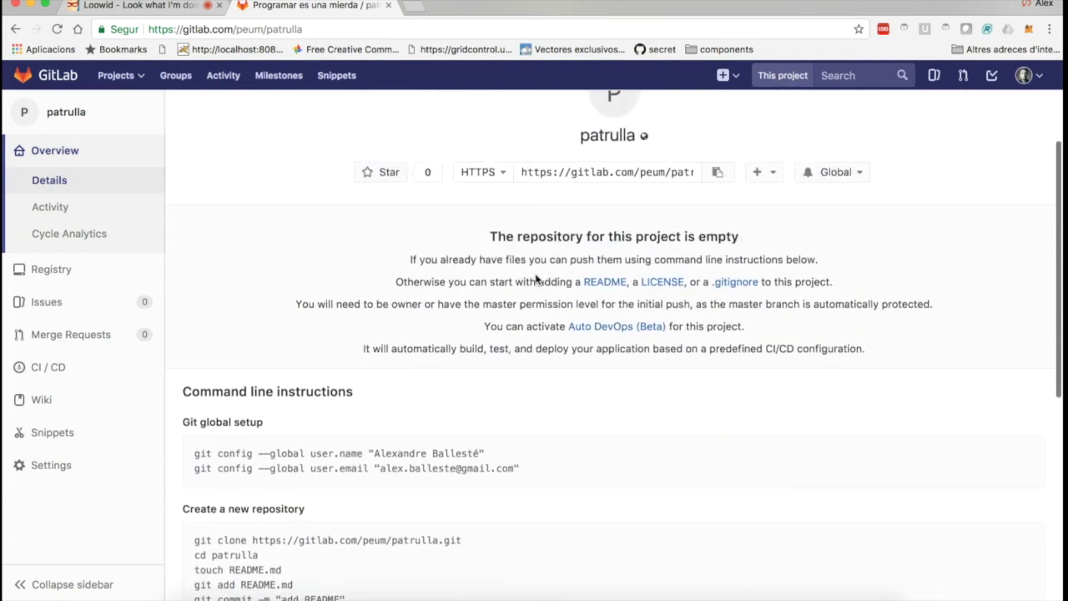
Start a README.md file for the project with the heading "# Patrulla" followed by a blank line.
left_click(598, 282)
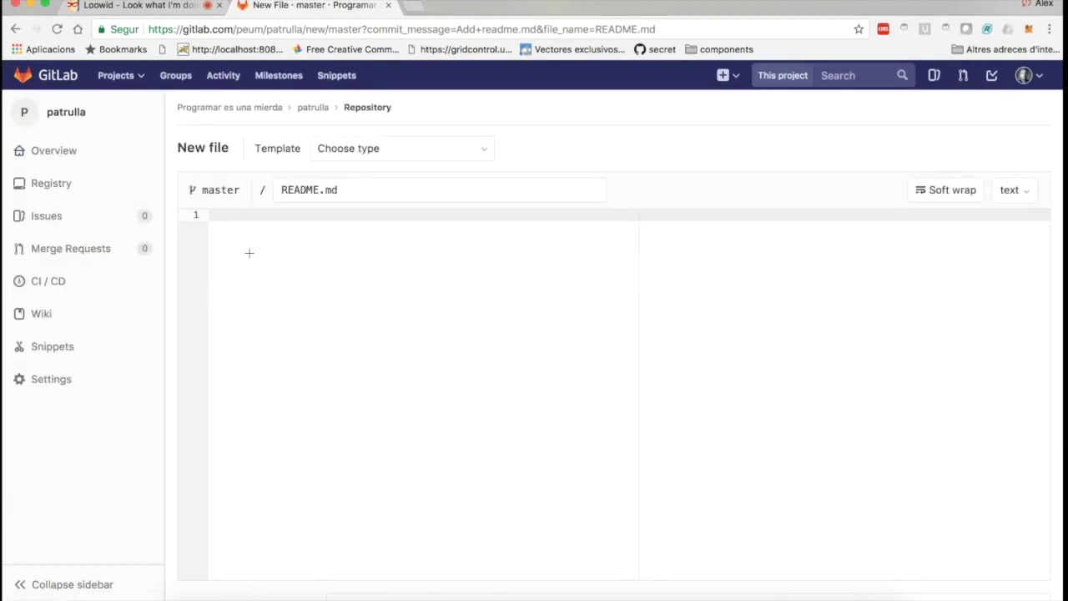
type("# Patrulla")
key("Return")
key("Return")
Write "Este es un proyecto demo para ver las fases de construcción con gitlab + nodeJS + Test (Mocha) + CI + Docker + NightwatchJS + ..." below the heading.
type("Este es un proyecto demo pora ver las fase s")
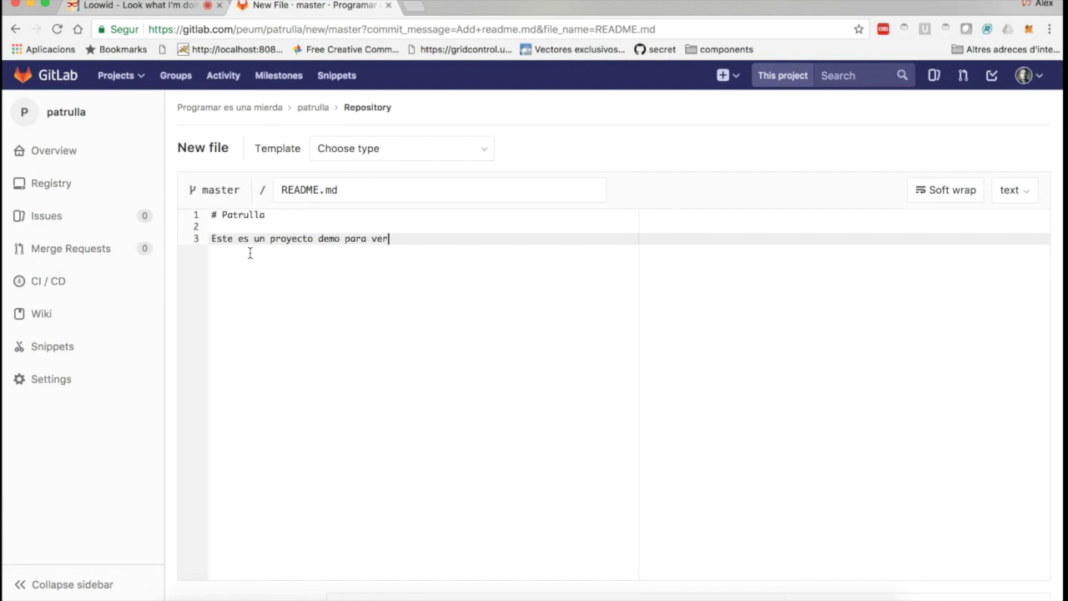
key("BackSpace")
key("BackSpace")
type("s de construcc")
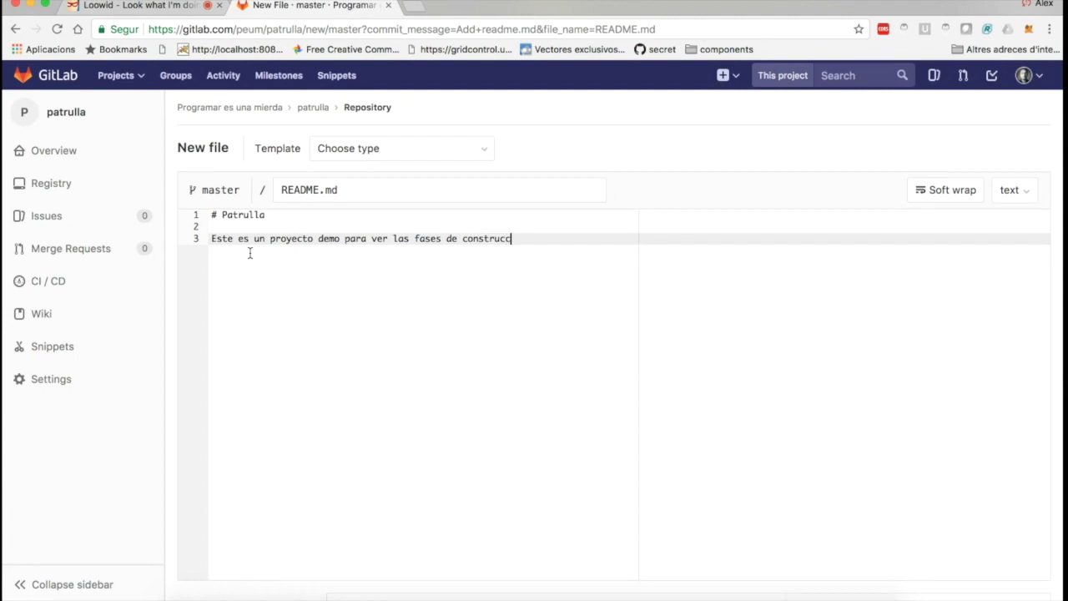
type("ión de un")
key("BackSpace")
key("BackSpace")
key("BackSpace")
type("con gitlab + nodeJS + Test")
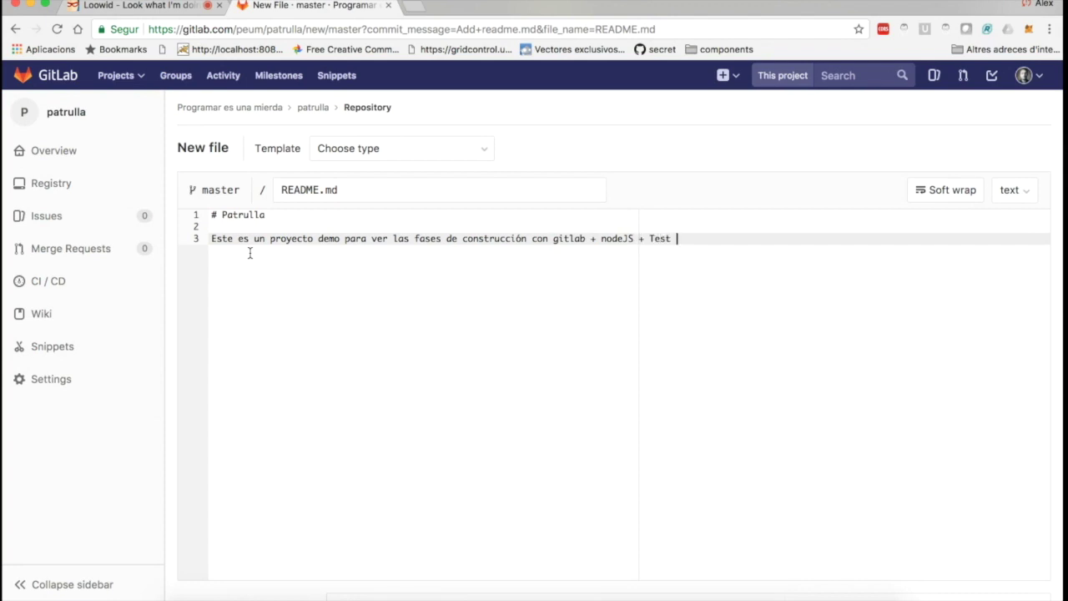
type(" (Mocha)")
type("+ CI + Docker + NightwatchJS + ...")
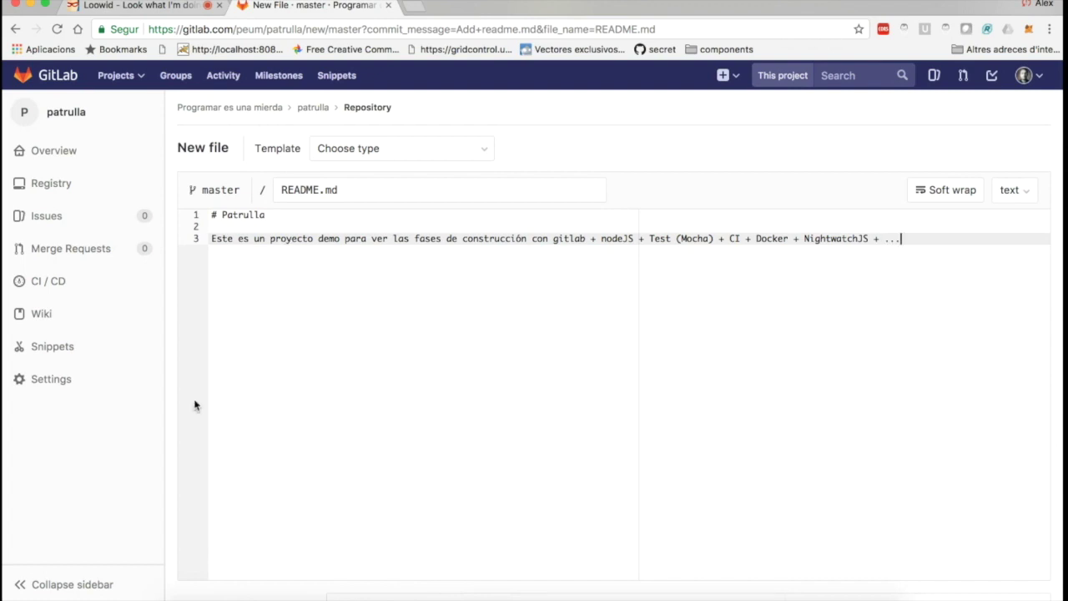
Commit README.md with the message "Add readme.md" and view it on the project's overview page.
scroll(238, 394, "down", 4)
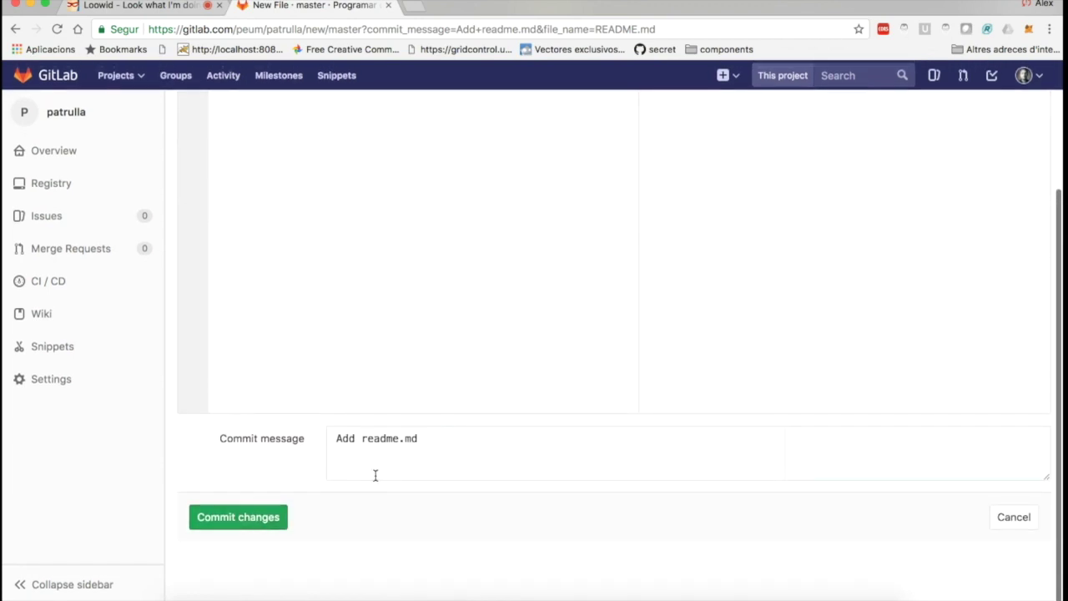
left_click(233, 523)
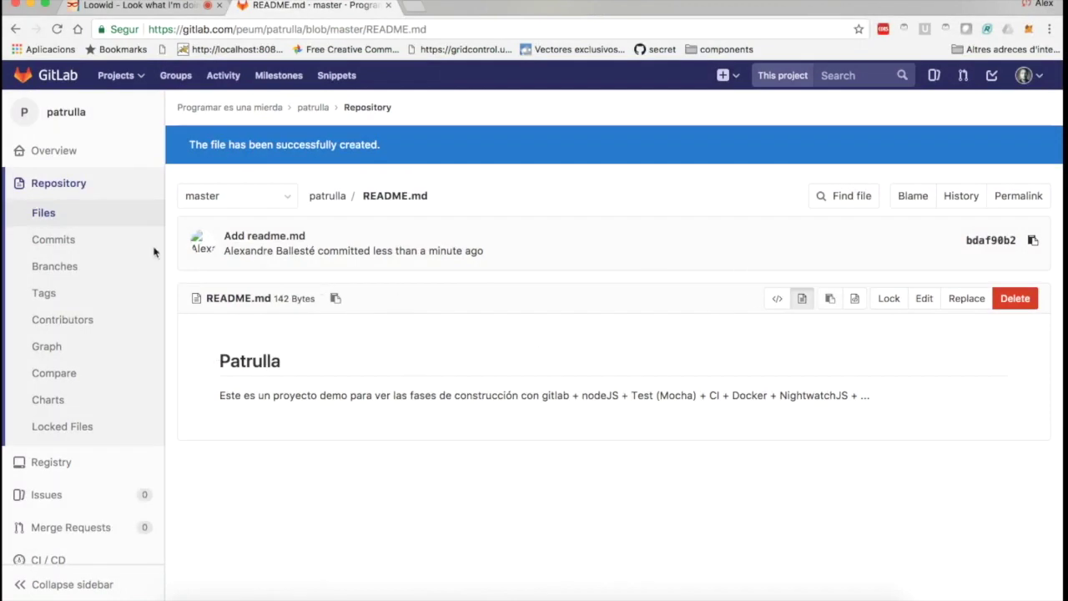
left_click(54, 157)
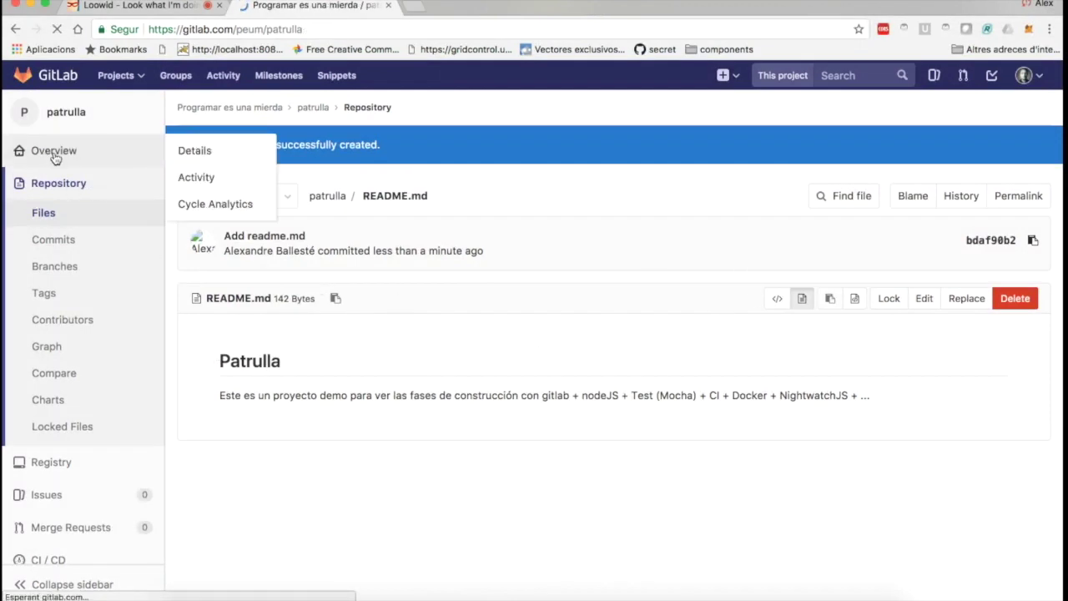
scroll(576, 492, "down", 5)
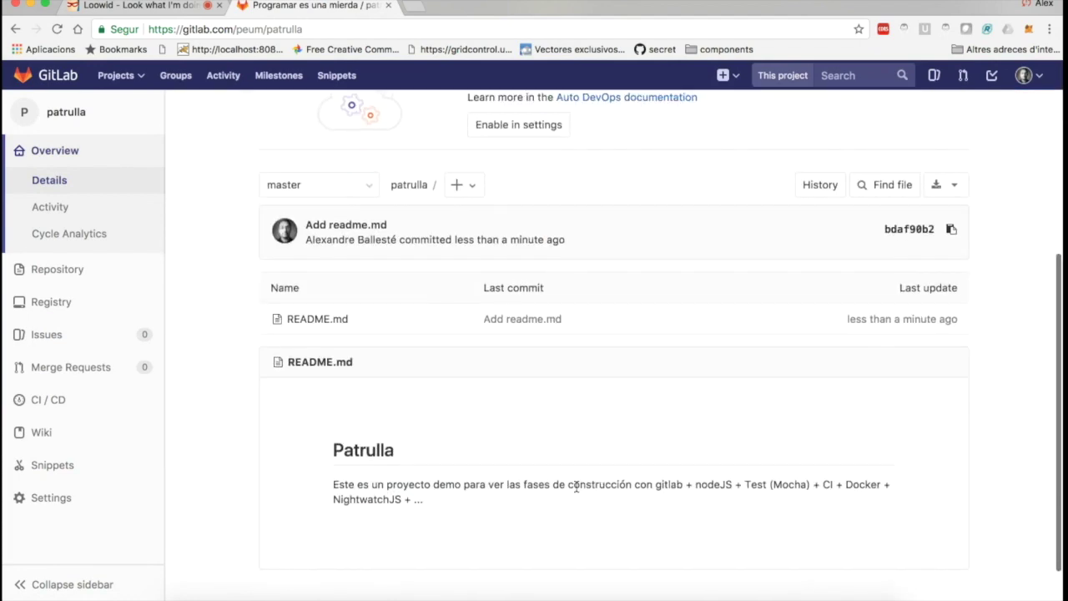
Copy the HTTPS clone address of the patrulla project from its overview page.
scroll(723, 472, "down", 1)
scroll(722, 472, "up", 5)
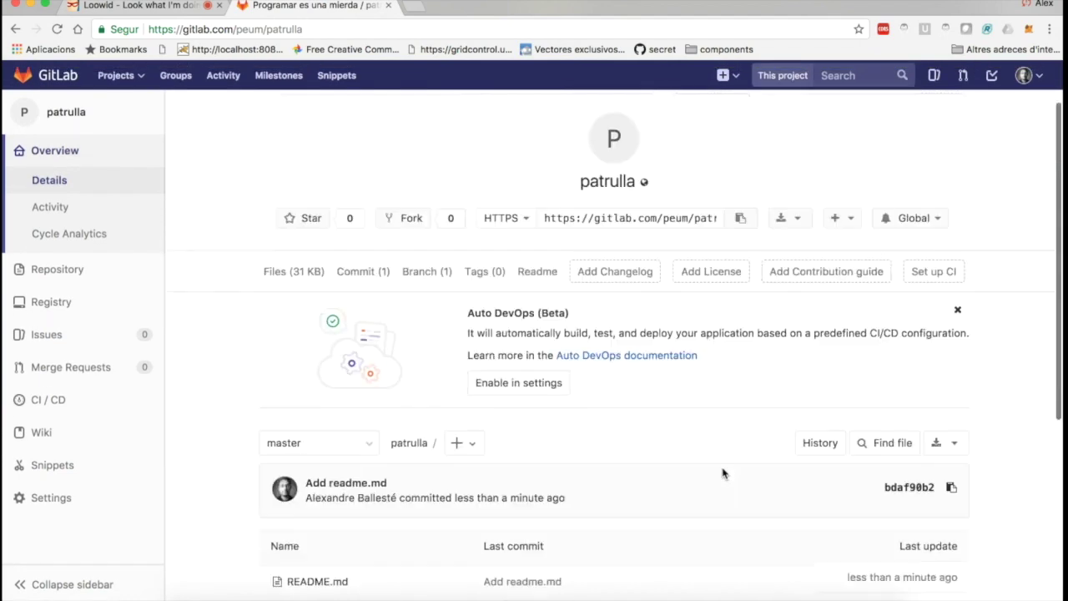
left_click(669, 252)
key("super+c")
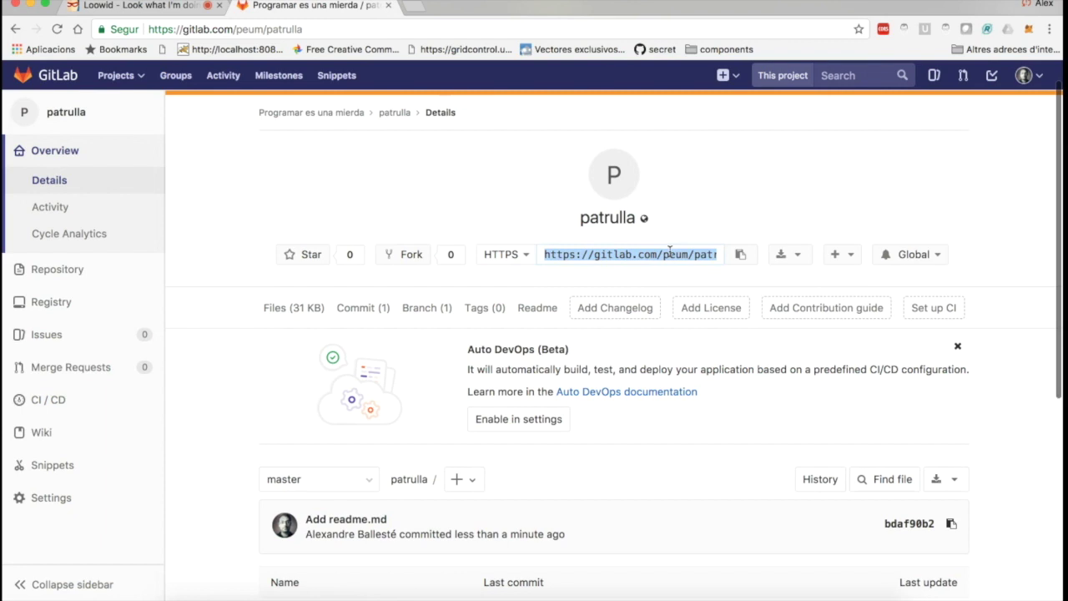
key("super+Tab")
type("g")
key("BackSpace")
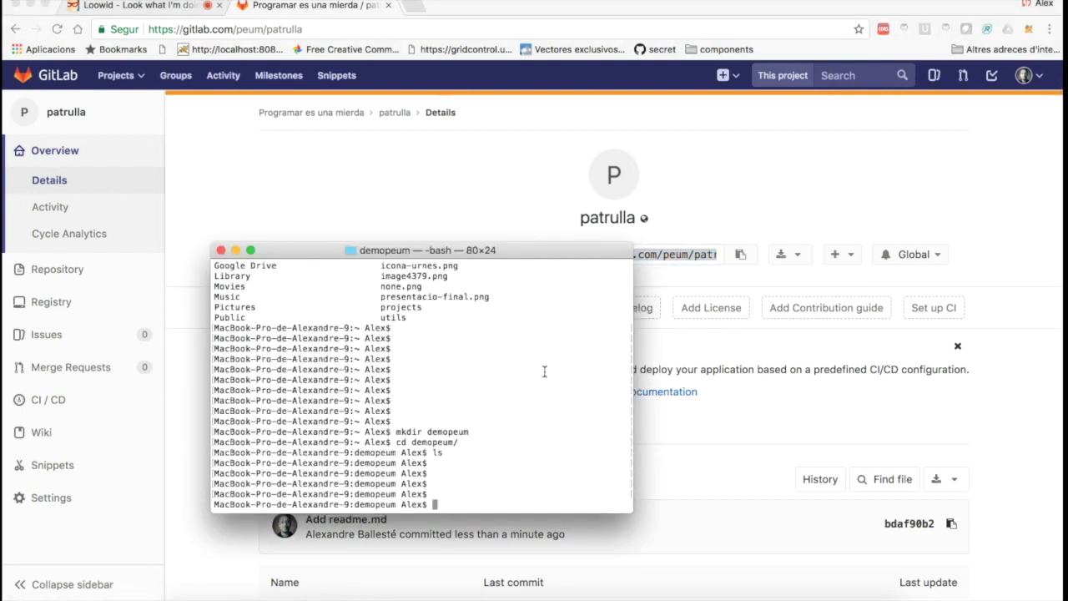
type("ls")
key("Return")
key("Return")
type("git clone")
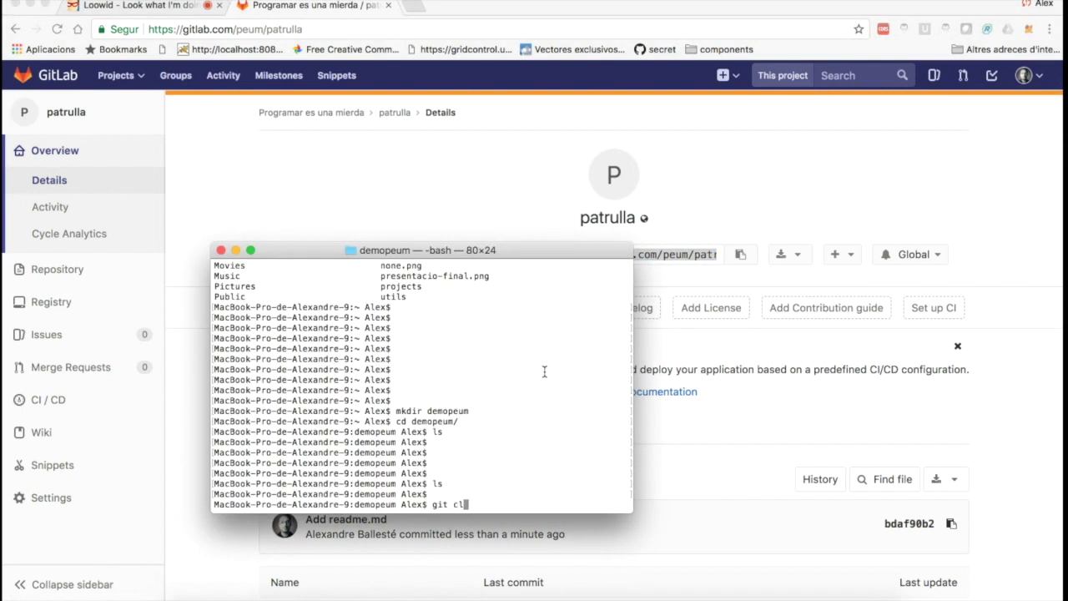
key("super+v")
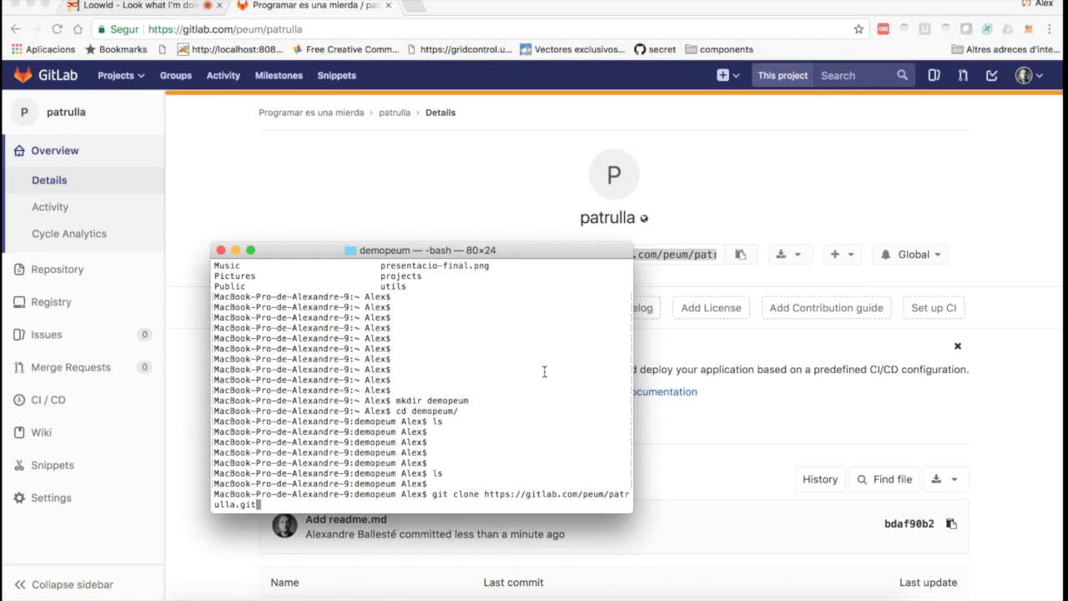
key("Return")
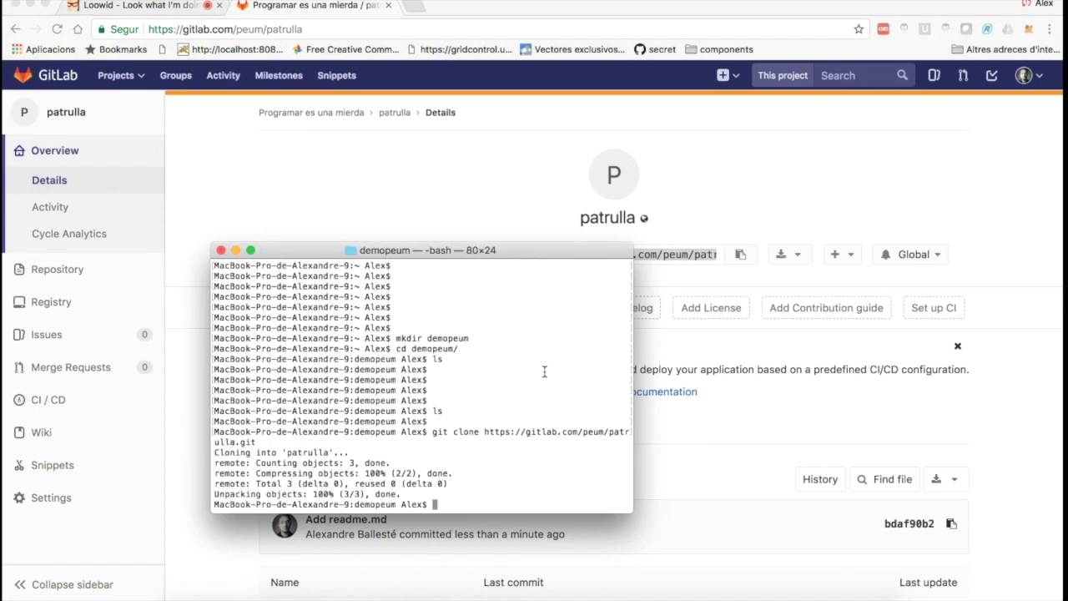
List the demopeum folder's contents and change into the cloned patrulla folder.
key("Return")
type("ls")
key("Return")
key("Return")
key("Return")
key("Return")
type("cd pat")
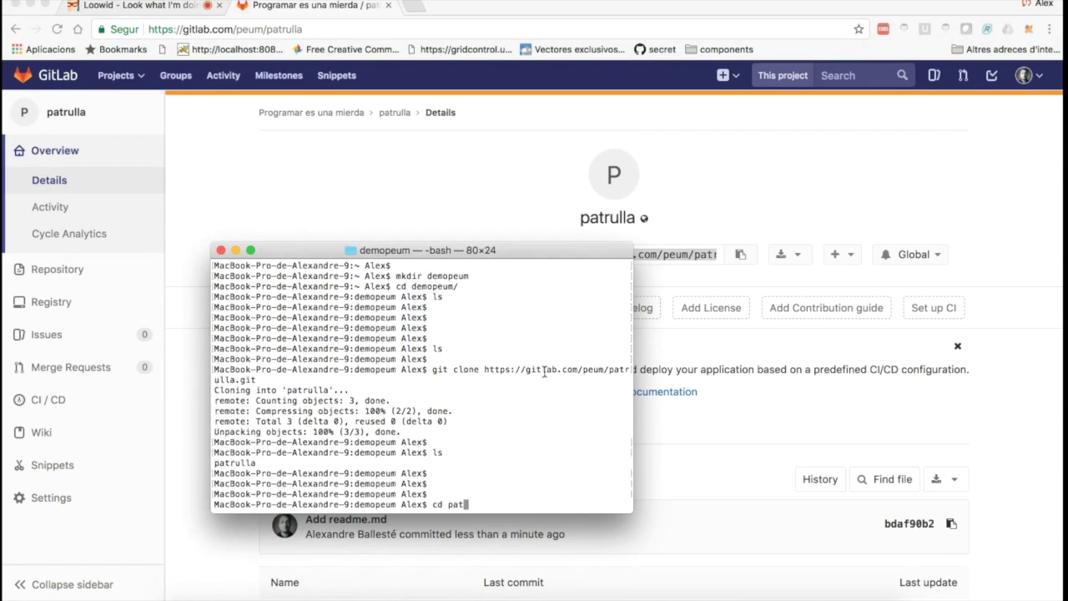
key("Tab")
key("Return")
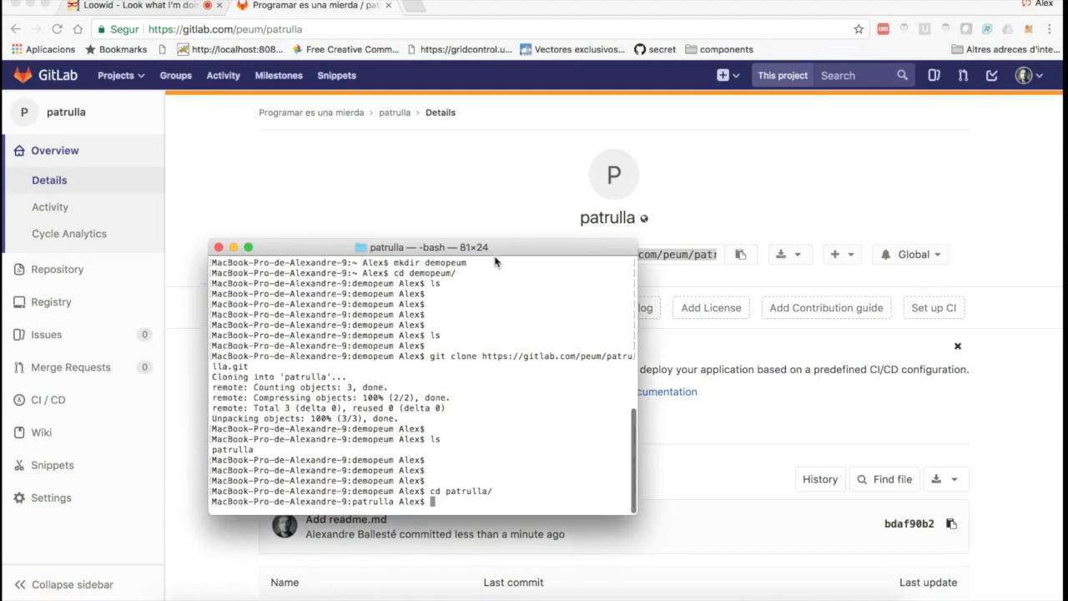
List the files in the patrulla folder with the terminal in full screen, and then restore the smaller window.
key("ctrl+super+f")
type("ls")
key("Return")
key("Return")
key("Return")
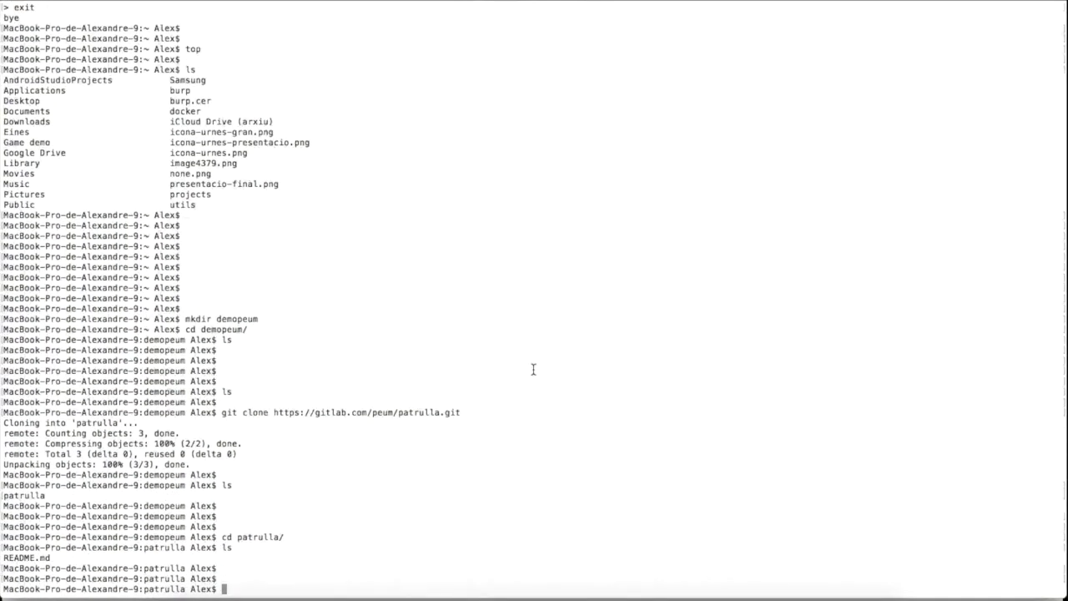
key("Return")
key("Return")
key("Return")
key("Return")
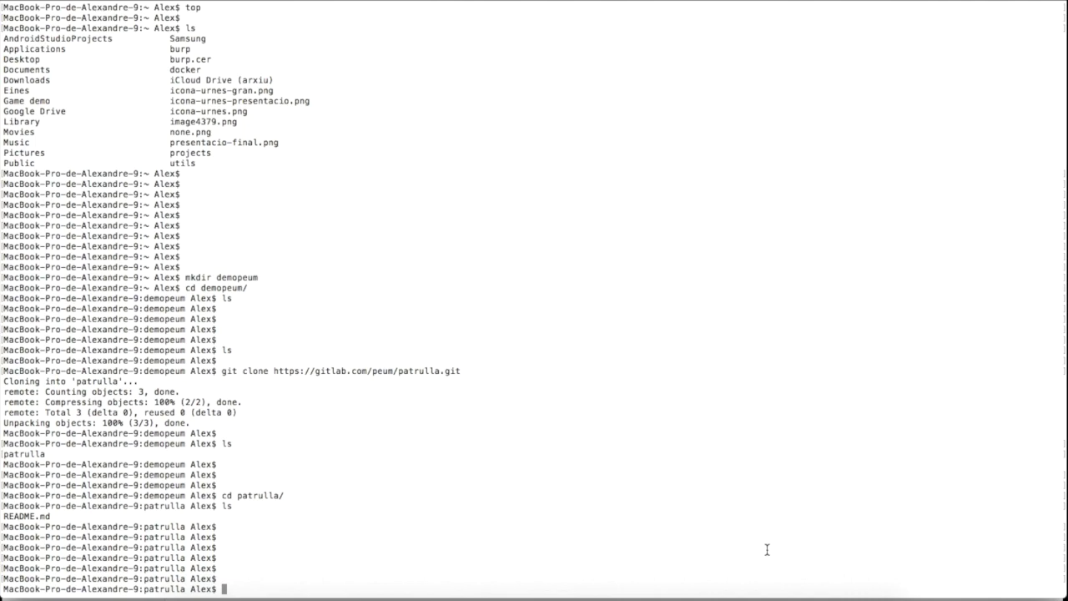
key("ctrl+super+f")
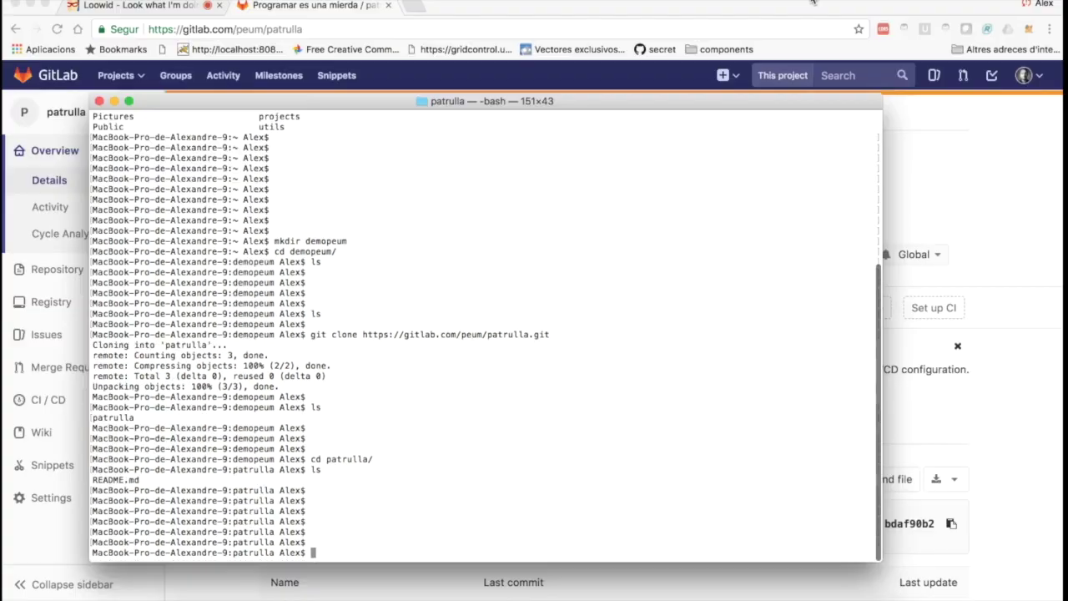
left_click_drag(474, 252, 476, 215)
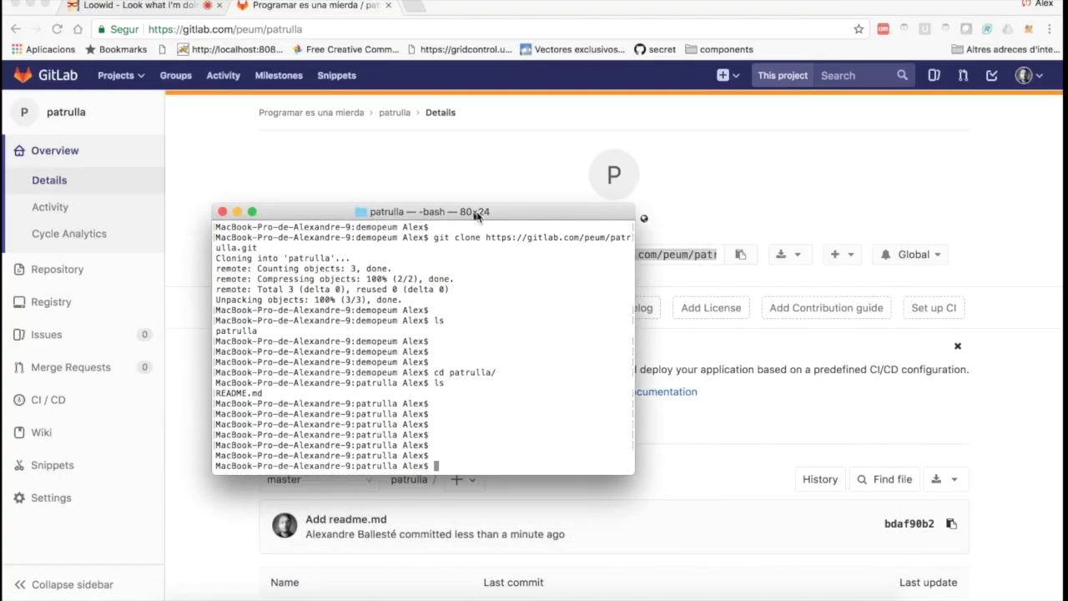
Switch to the browser and load the address from the clipboard in a new tab.
left_click(414, 7)
key("super+v")
key("Return")
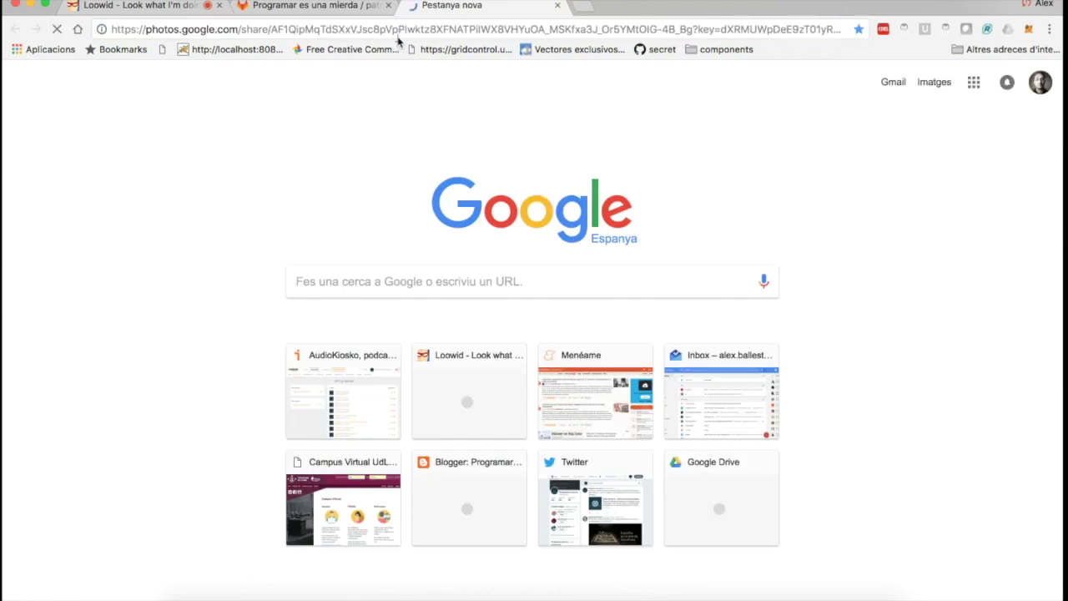
left_click(403, 32)
type("www.yeo")
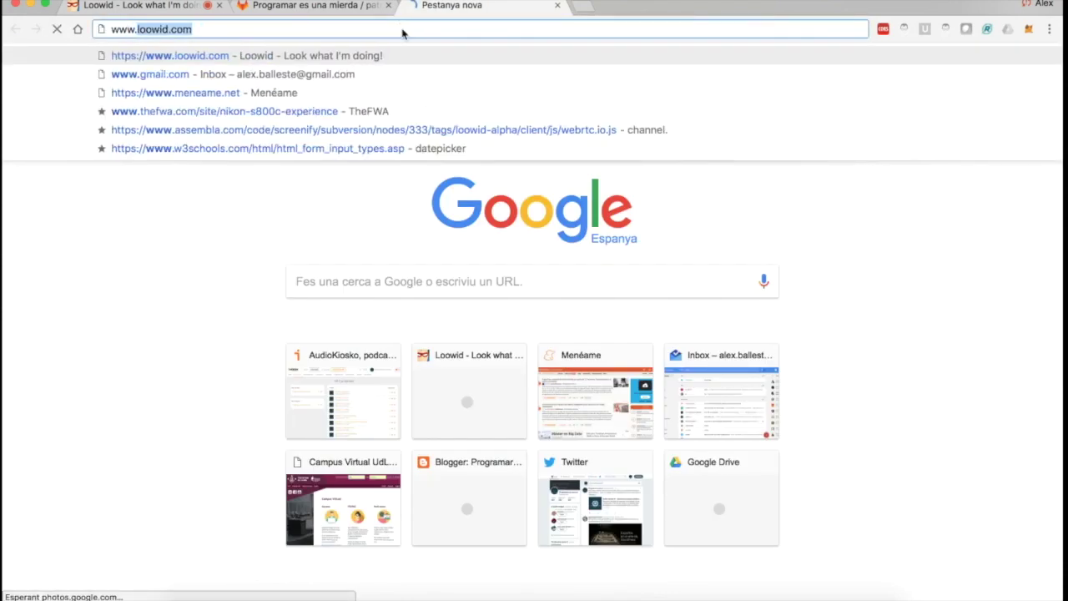
type("man")
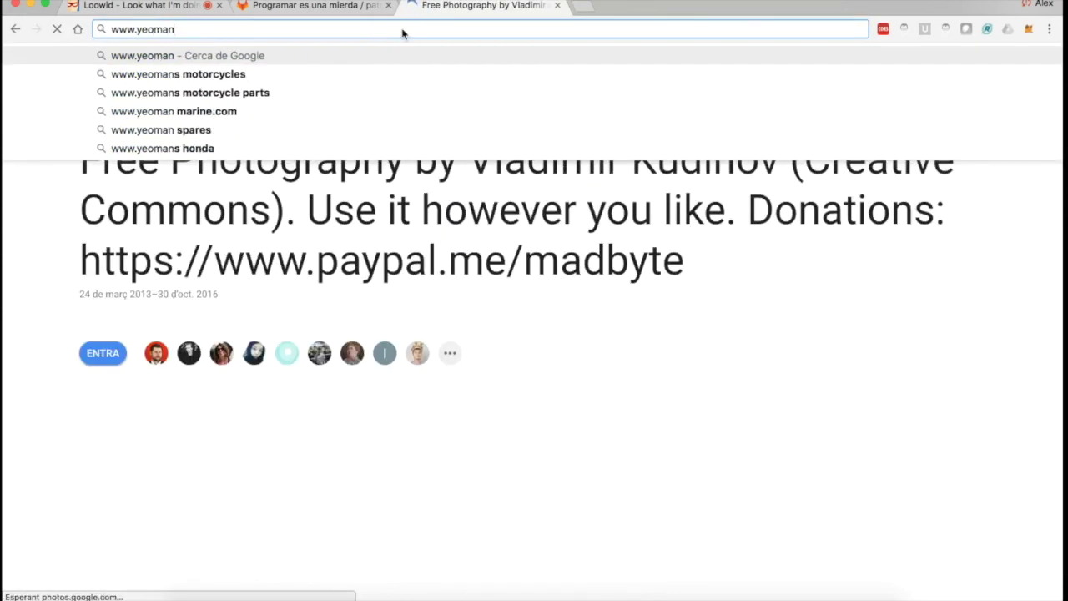
key("BackSpace")
key("BackSpace")
key("BackSpace")
key("BackSpace")
key("BackSpace")
key("BackSpace")
key("BackSpace")
key("BackSpace")
key("BackSpace")
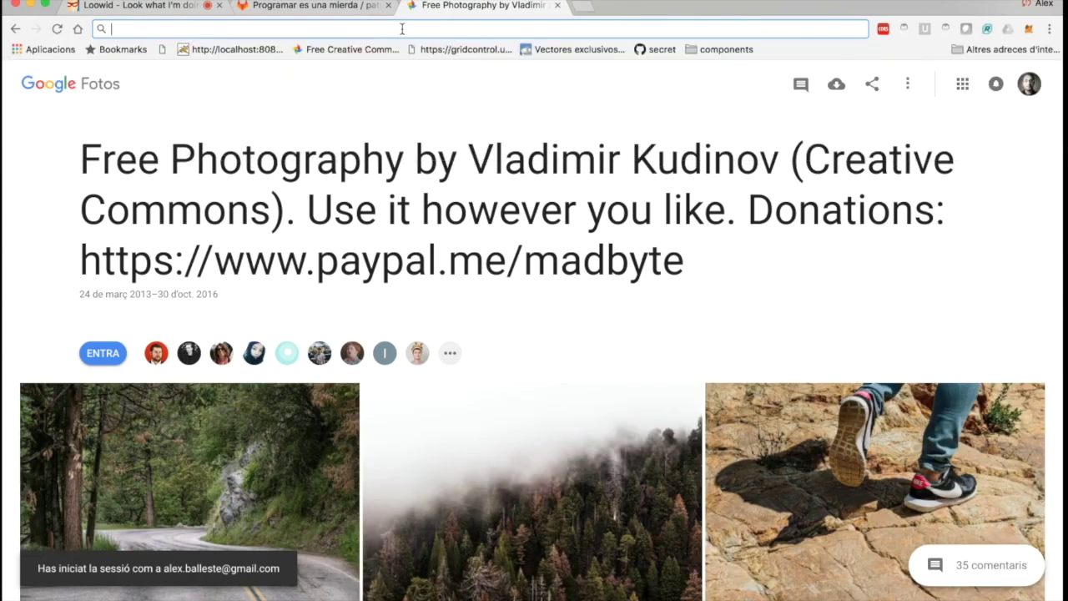
Search the web for yeoman, open yeoman.io and examine its introduction and Tools section.
type("yeoman")
key("Return")
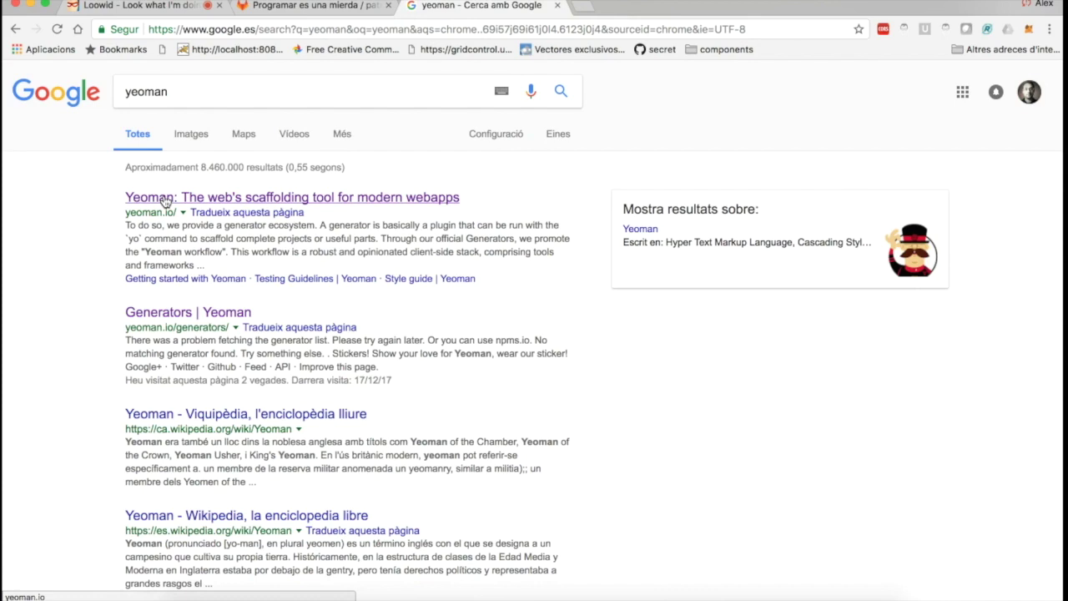
left_click(164, 203)
scroll(202, 438, "down", 5)
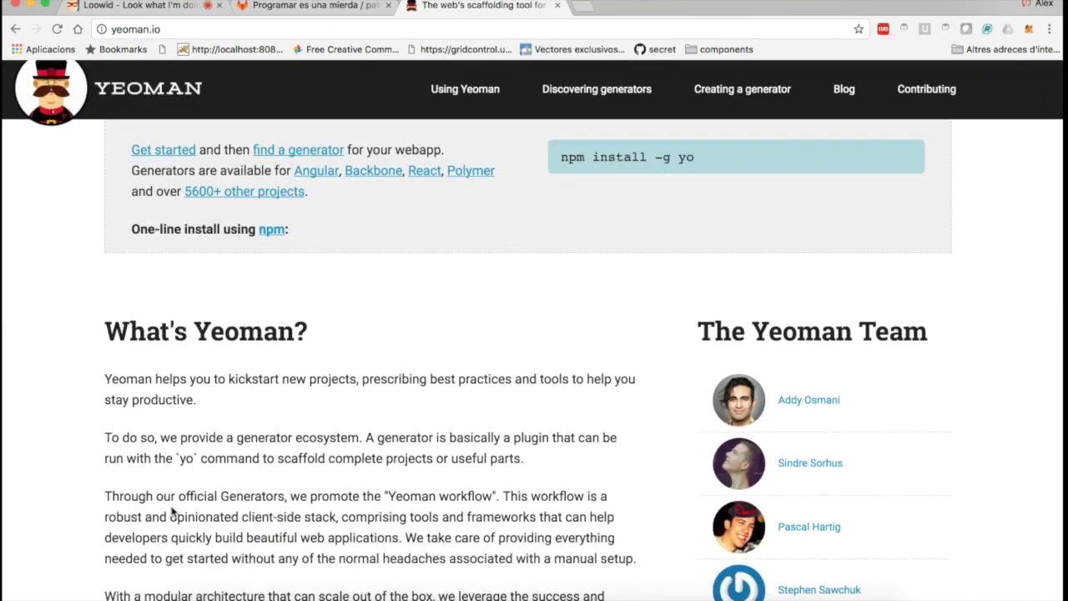
scroll(237, 500, "down", 2)
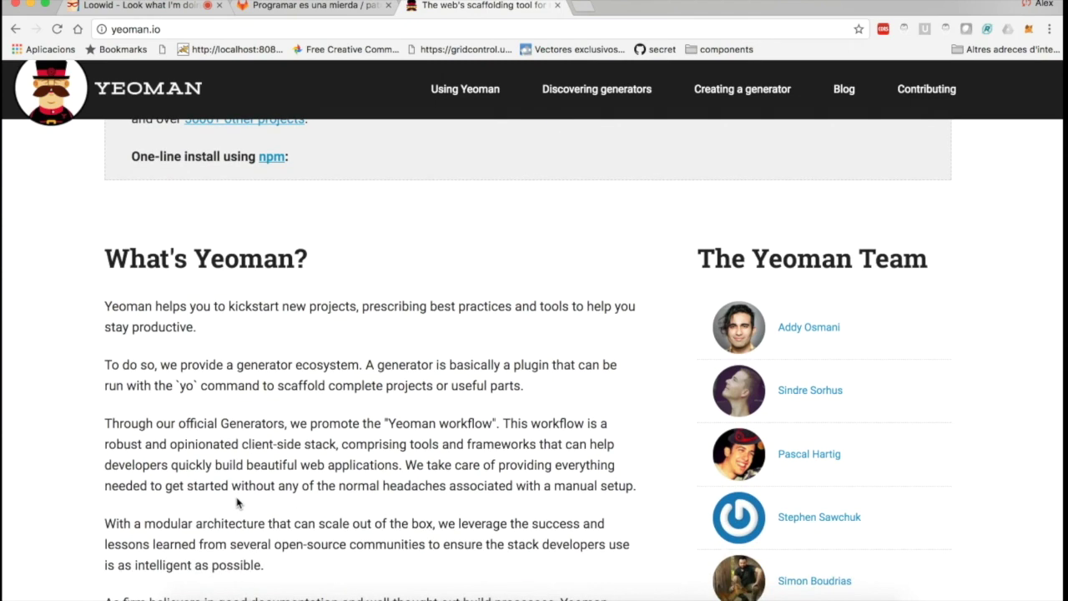
scroll(237, 503, "down", 10)
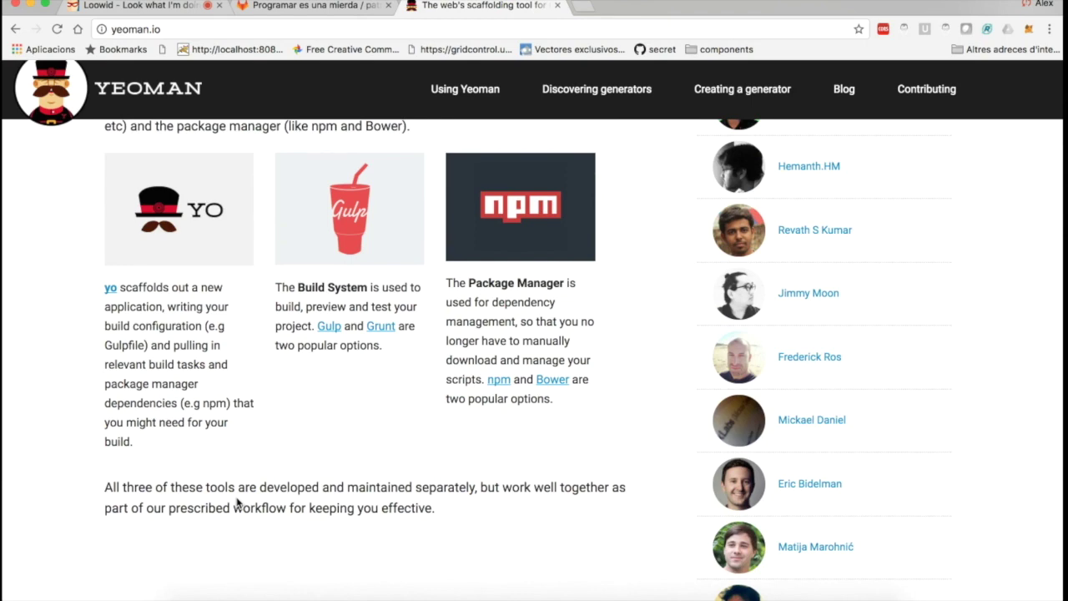
scroll(50, 103, "up", 1)
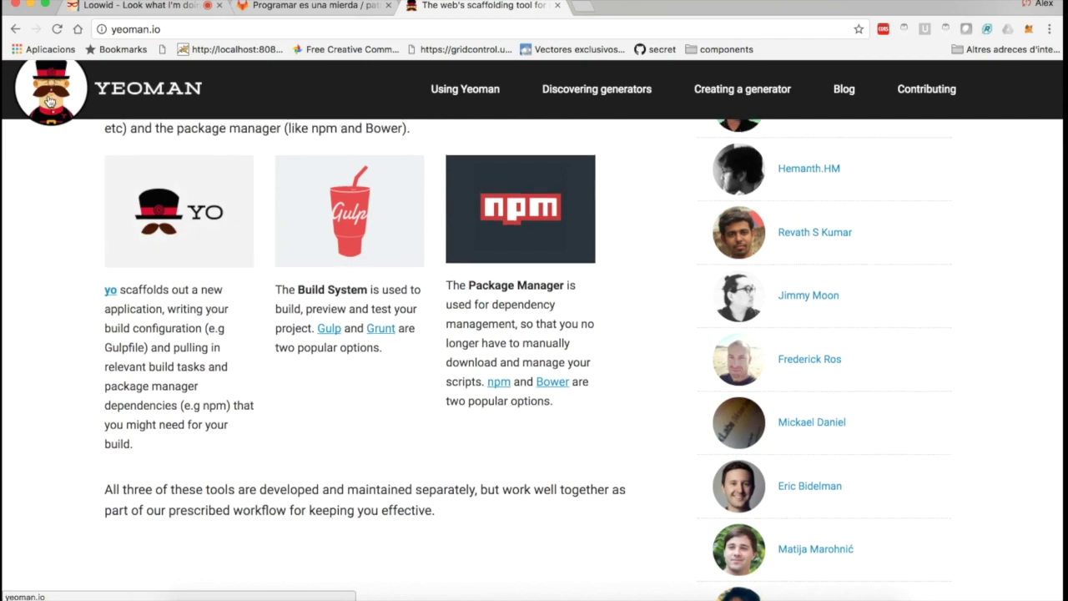
scroll(46, 187, "up", 3)
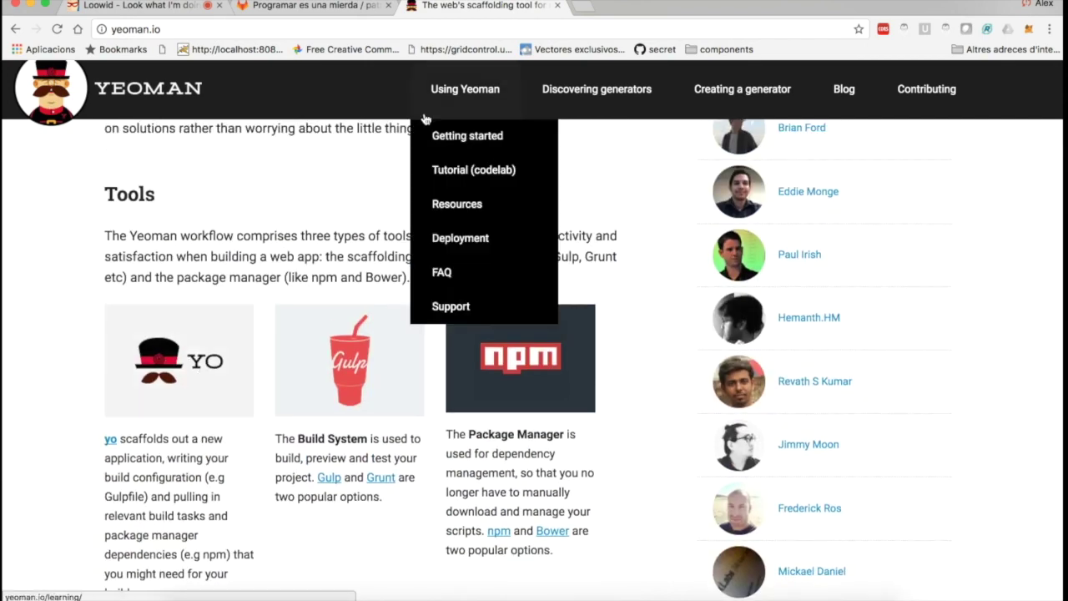
Open the petecoop/generator-express repository on GitHub in another tab and read its features, getting started, options and testing sections.
left_click(588, 12)
type("genera")
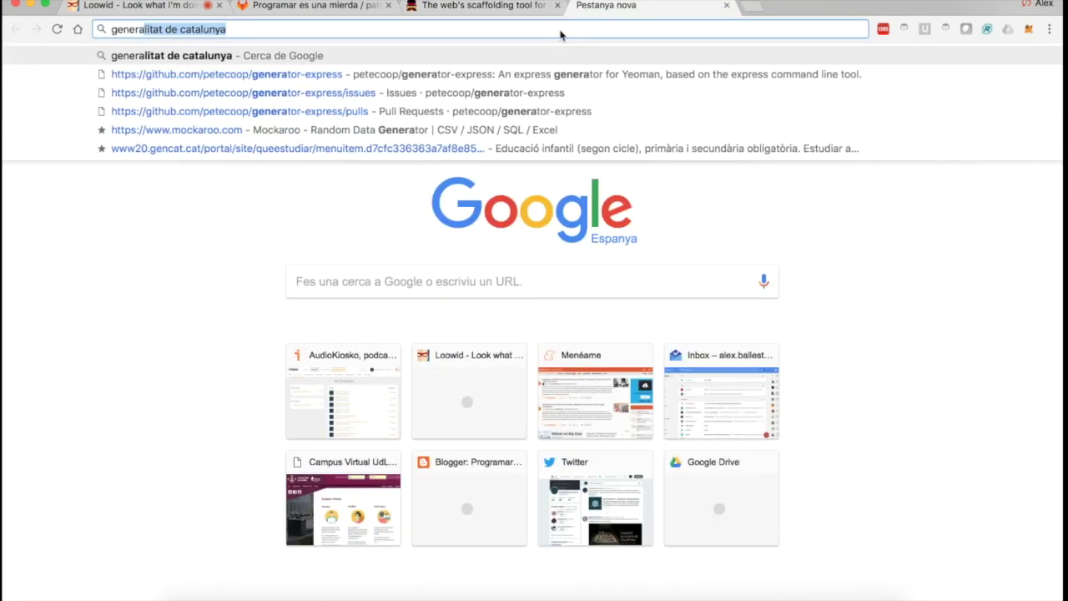
key("Down")
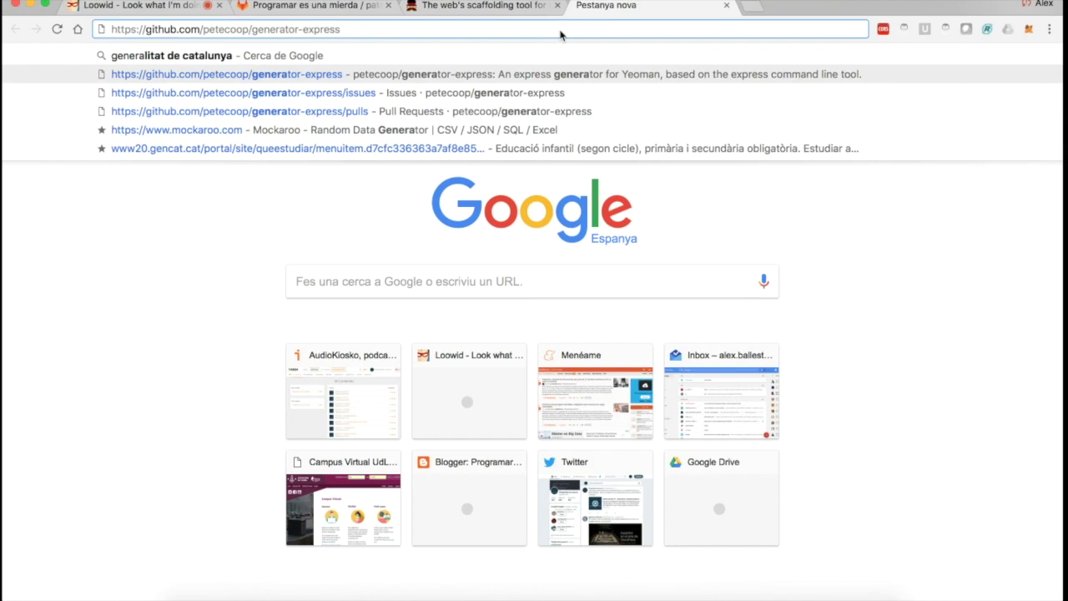
key("Return")
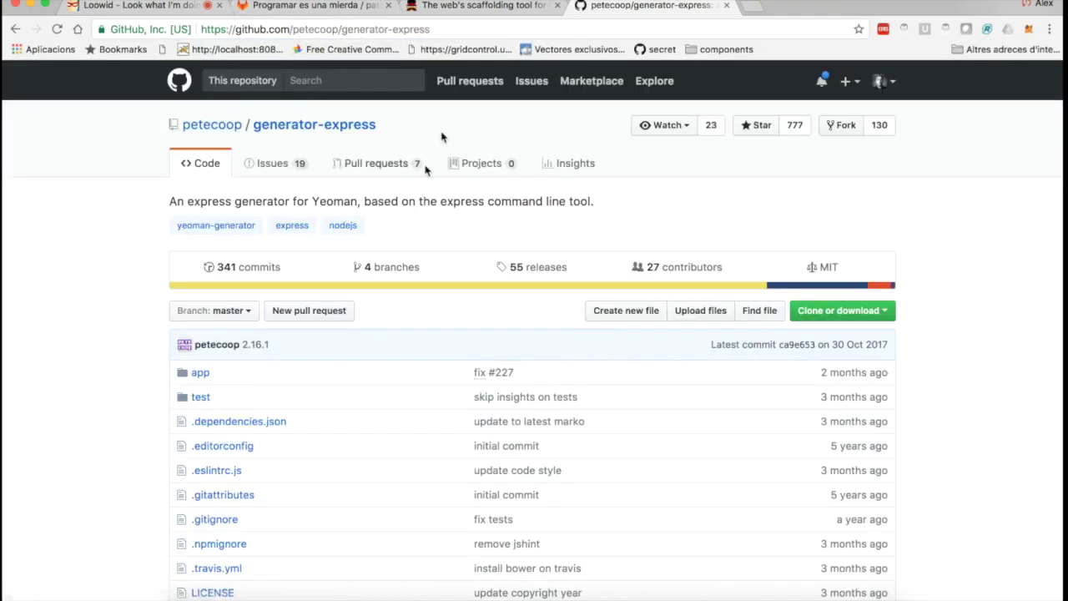
scroll(81, 512, "down", 10)
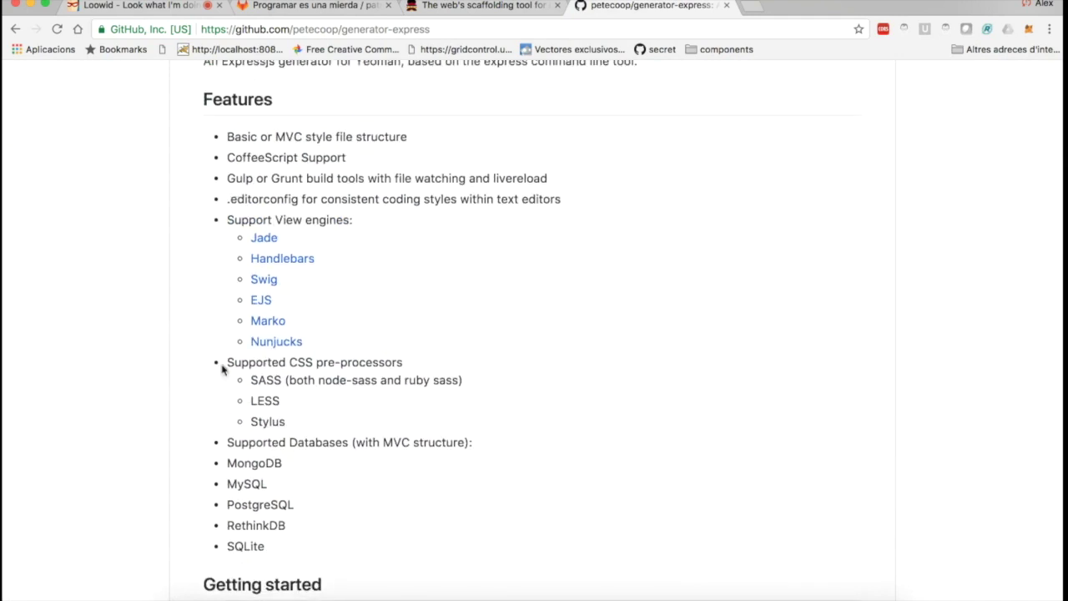
scroll(266, 454, "down", 9)
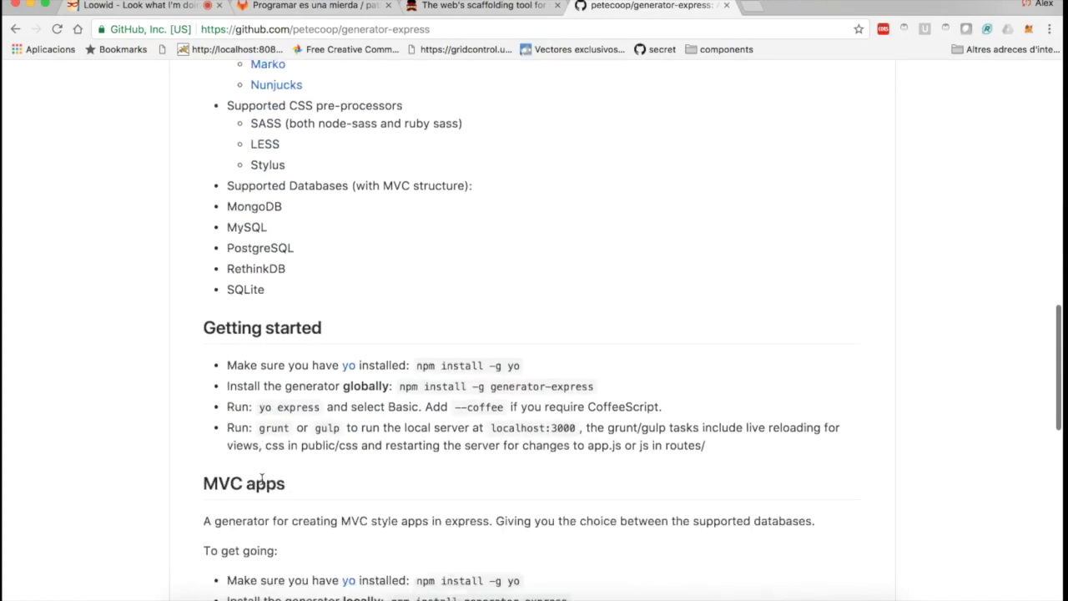
scroll(261, 480, "down", 2)
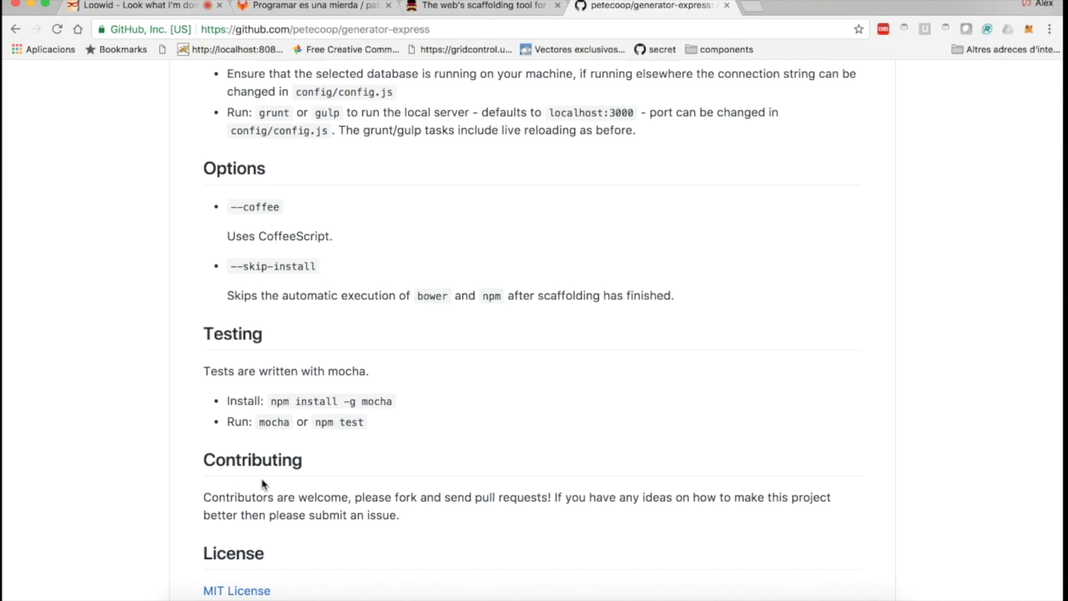
Switch back to the terminal session in the patrulla folder.
left_click(388, 596)
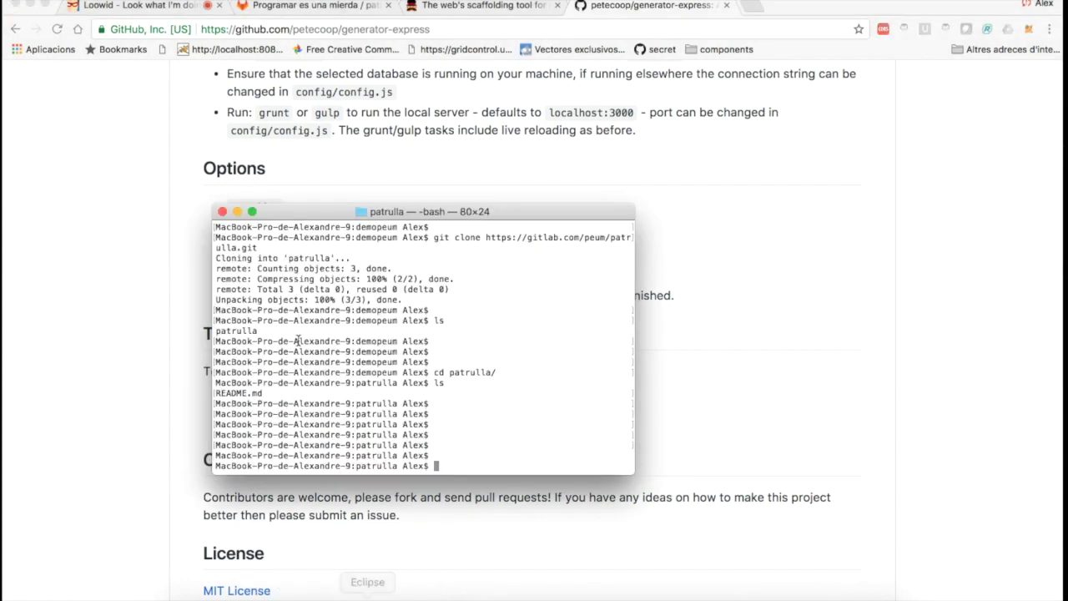
key("Return")
key("Return")
type("yo")
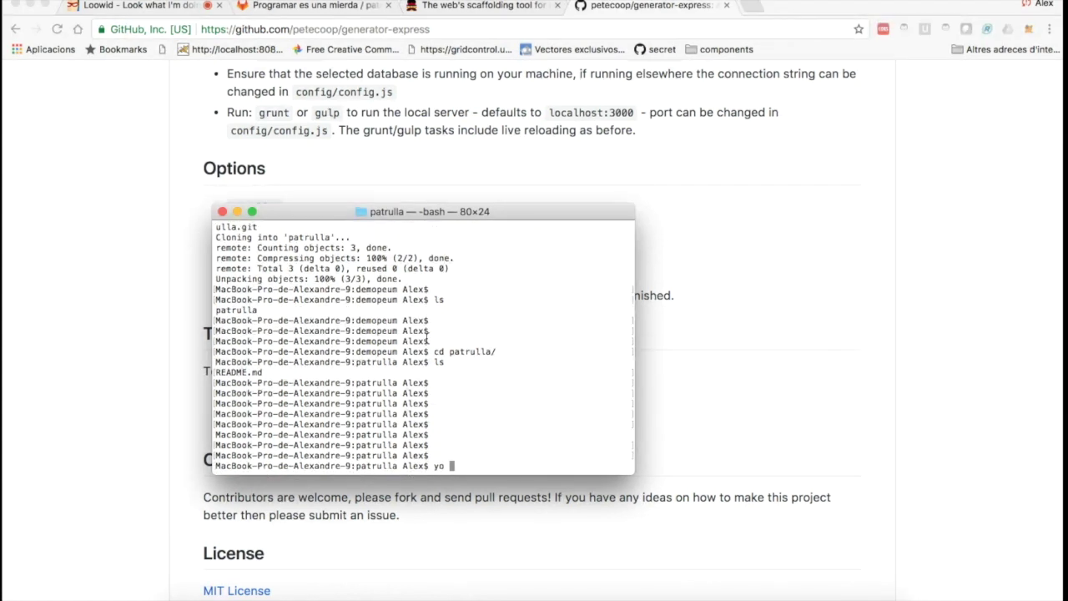
key("BackSpace")
key("BackSpace")
key("BackSpace")
Move up to the parent demopeum folder and list its contents.
type("cd ..")
key("Return")
type("ls")
key("Return")
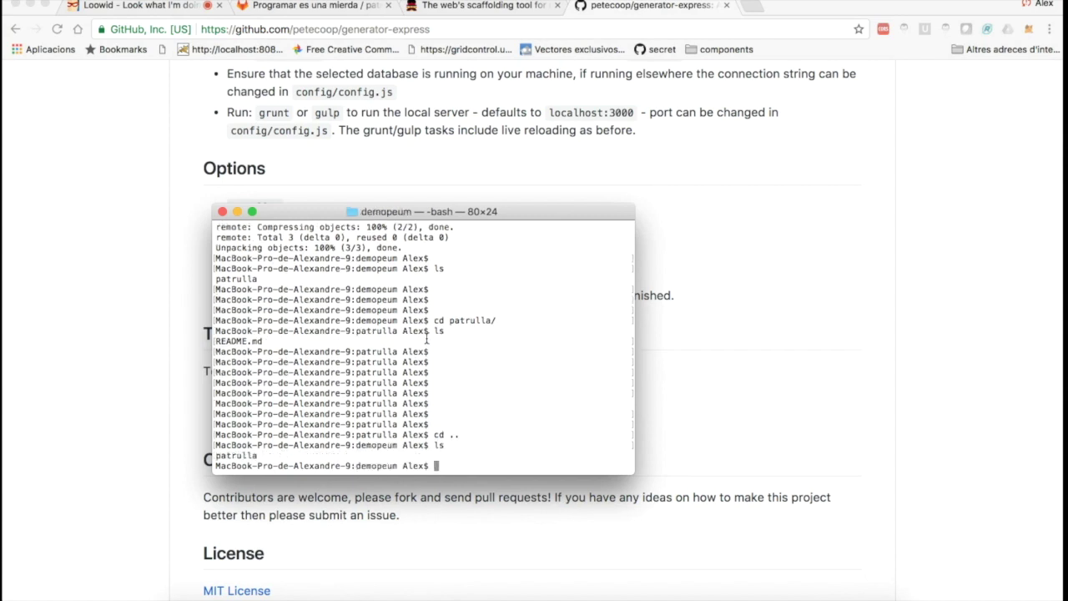
Check whether Yeoman is available by running "yo --help" and "yo" in the demopeum folder.
key("Return")
key("Return")
type("yo ")
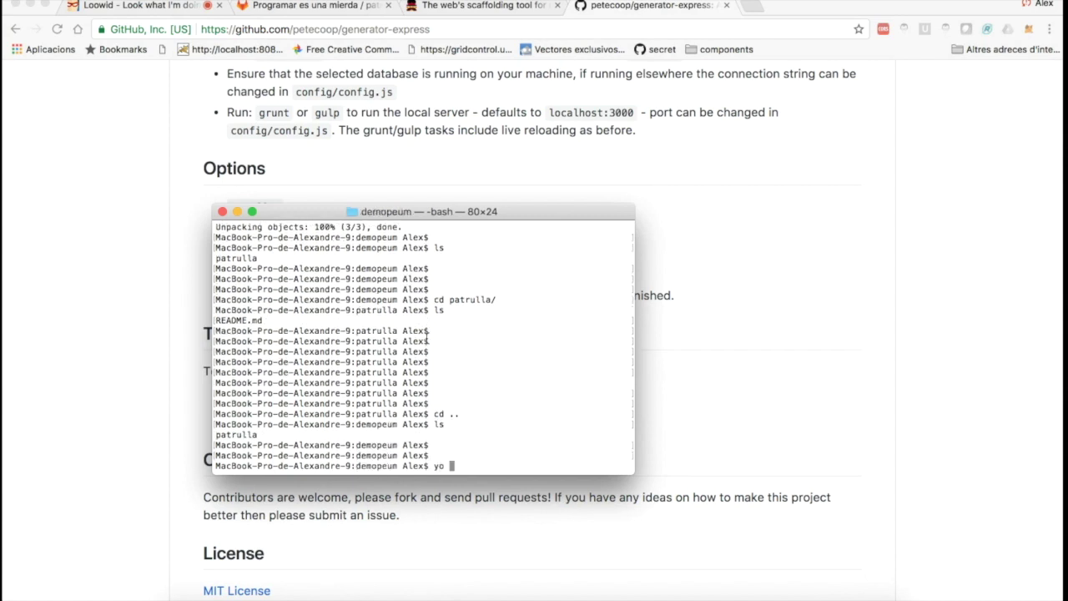
type("--help")
key("Return")
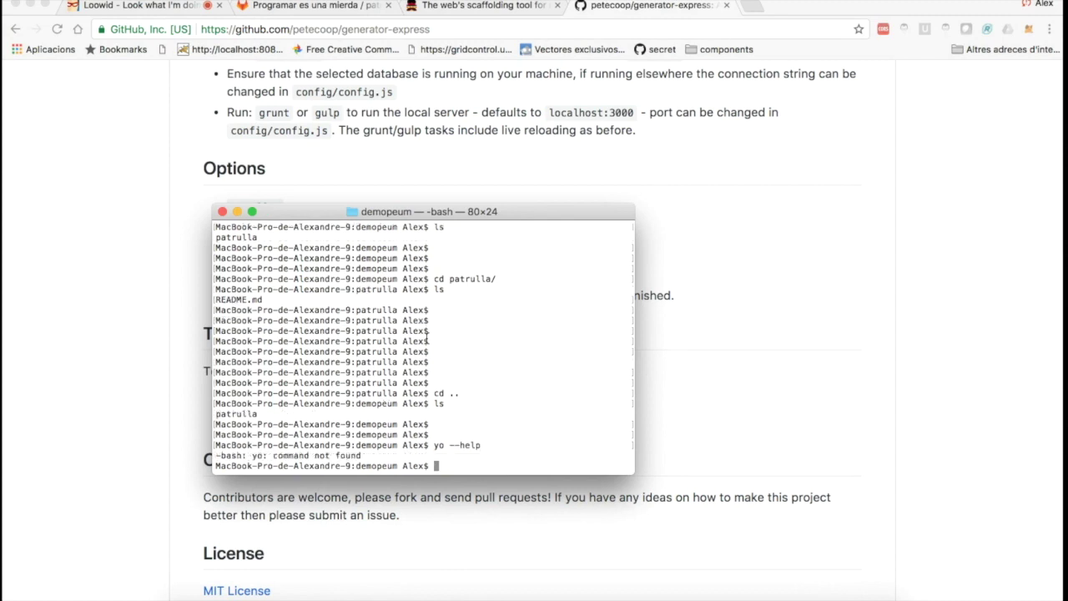
type("yo")
key("Return")
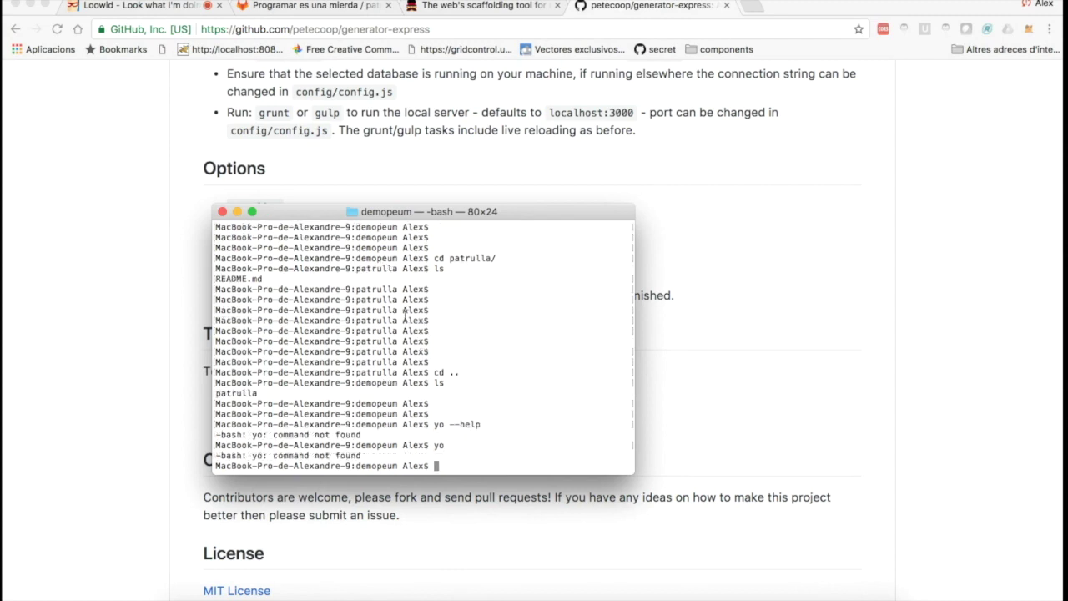
key("Return")
key("Return")
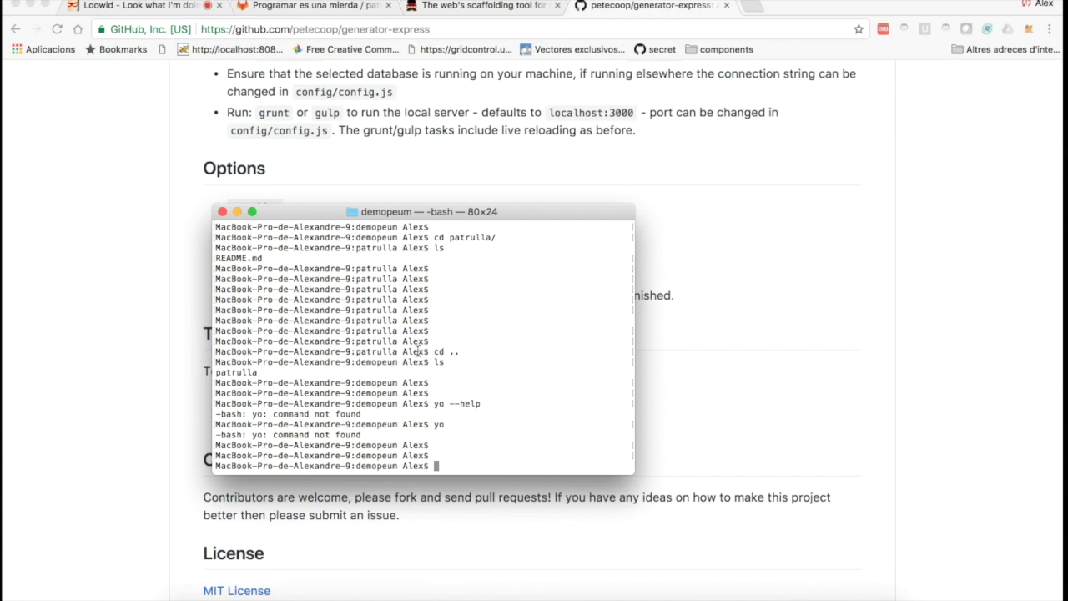
List the Node versions installed through nvm and examine the available, default and stable versions.
type("nvm")
type("list")
key("Return")
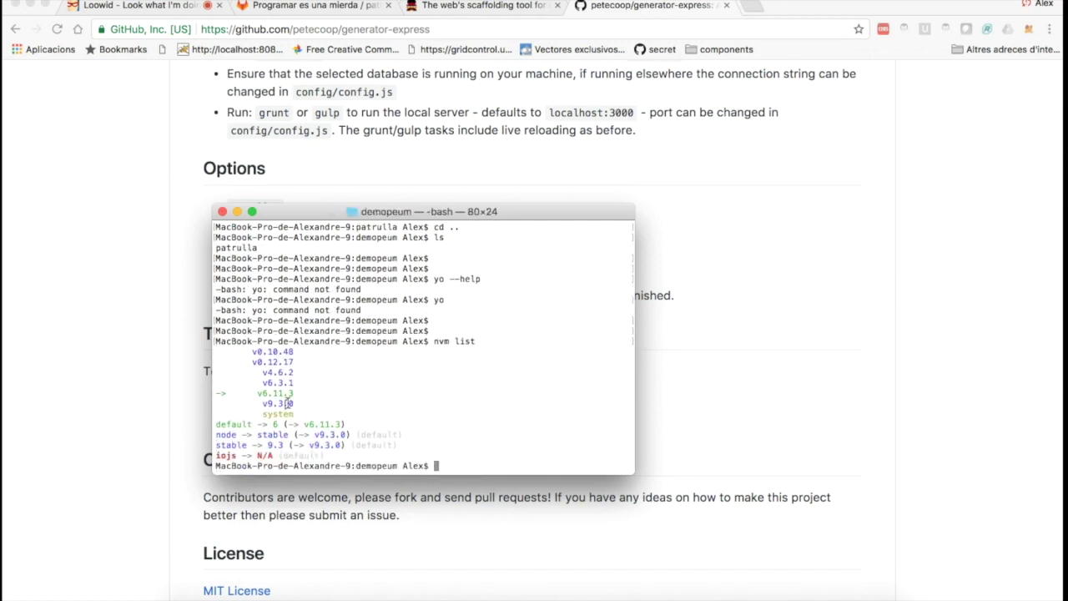
left_click_drag(234, 348, 318, 411)
left_click(318, 411)
double_click(274, 445)
left_click(474, 459)
Switch the session to Node 9 with "nvm use 9".
type("nvm 9")
key("BackSpace")
type("uns")
key("BackSpace")
key("BackSpace")
type("se 9")
key("Return")
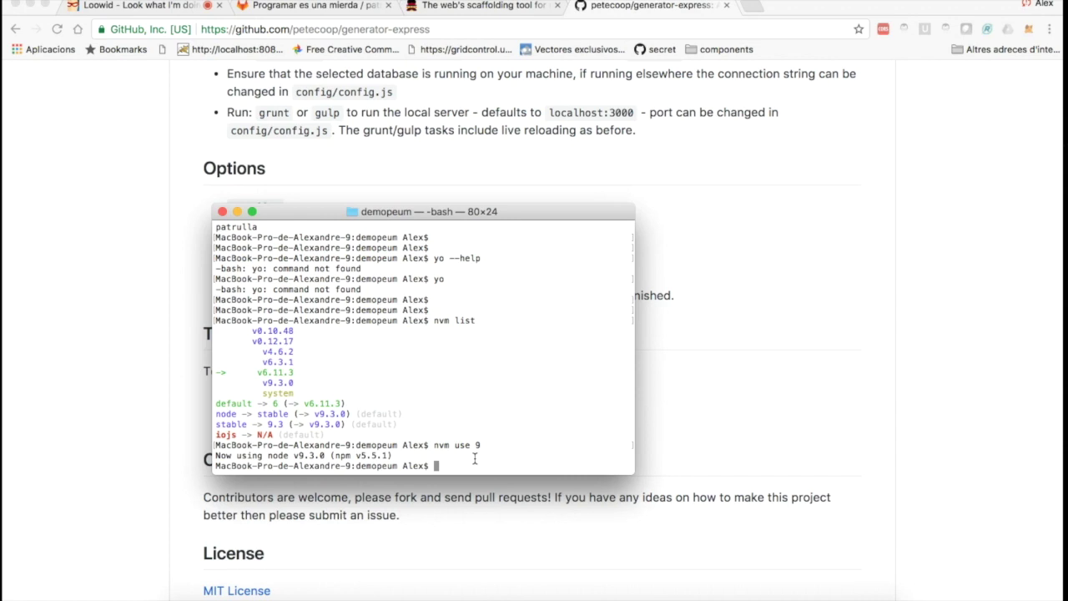
key("Return")
key("Return")
key("Return")
key("Return")
key("Return")
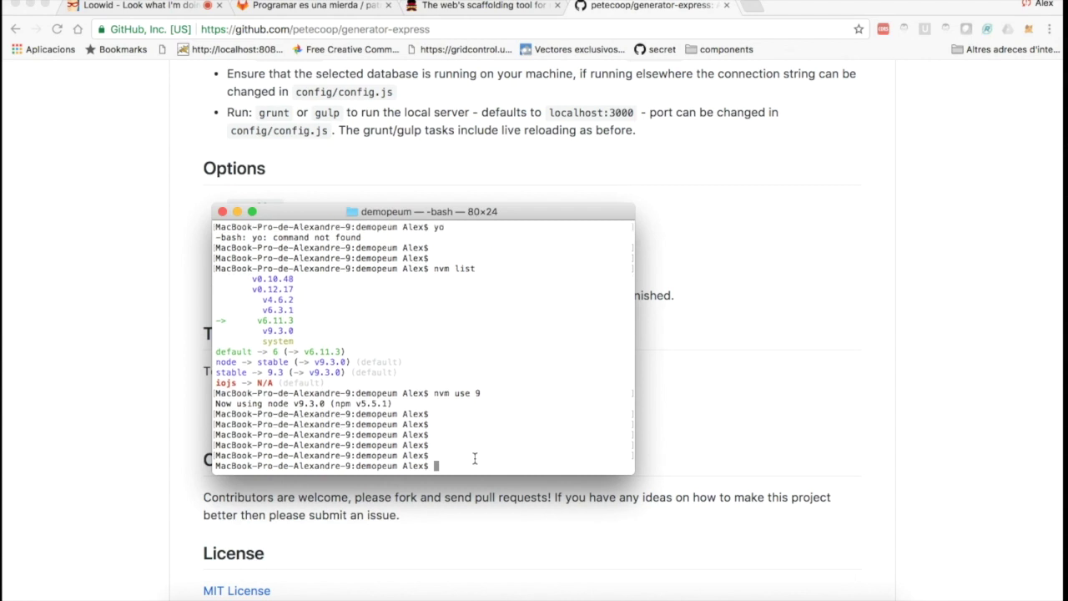
Run "yo" to check Yeoman's interactive options, including the Express generator, and exit without choosing one.
type("yo")
key("Return")
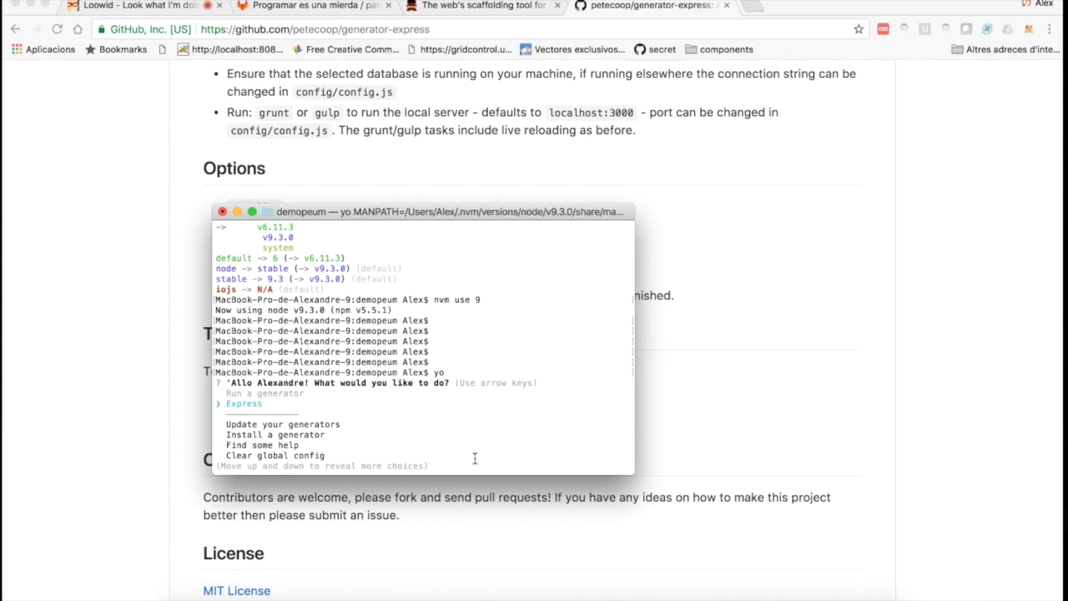
key("Up")
key("Up")
key("Down")
key("Down")
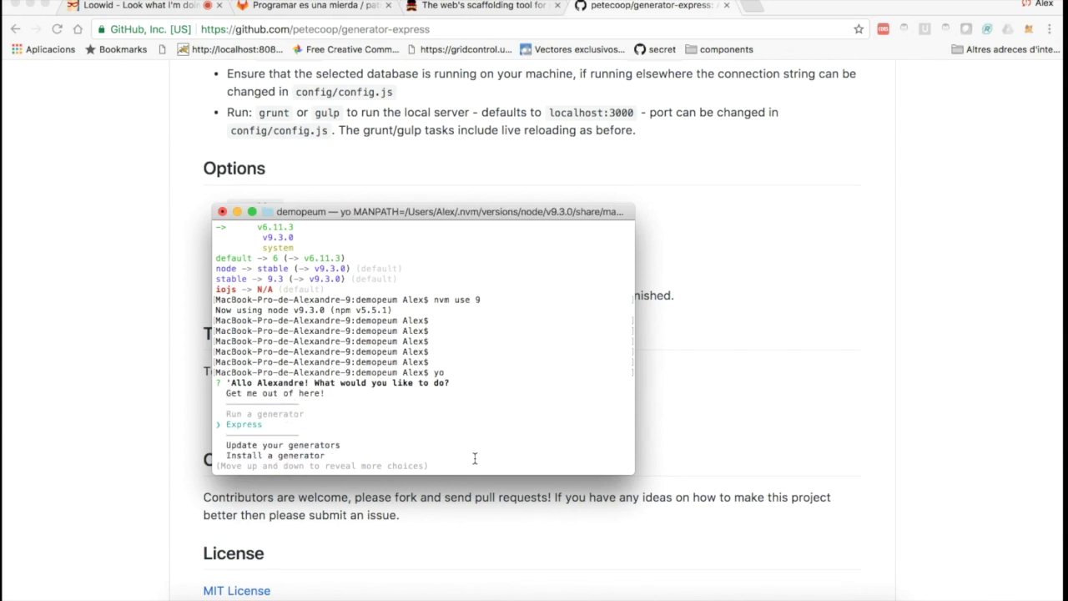
key("ctrl+c")
key("Return")
key("Return")
key("Return")
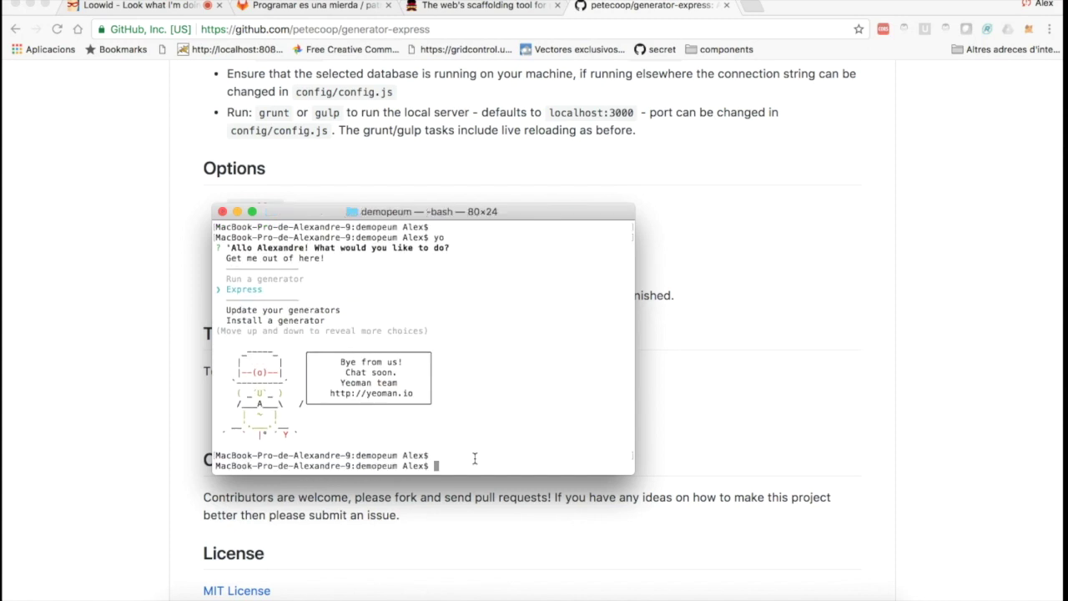
Run "yo --help" and read its usage line, general options and available generators.
type("yo --help")
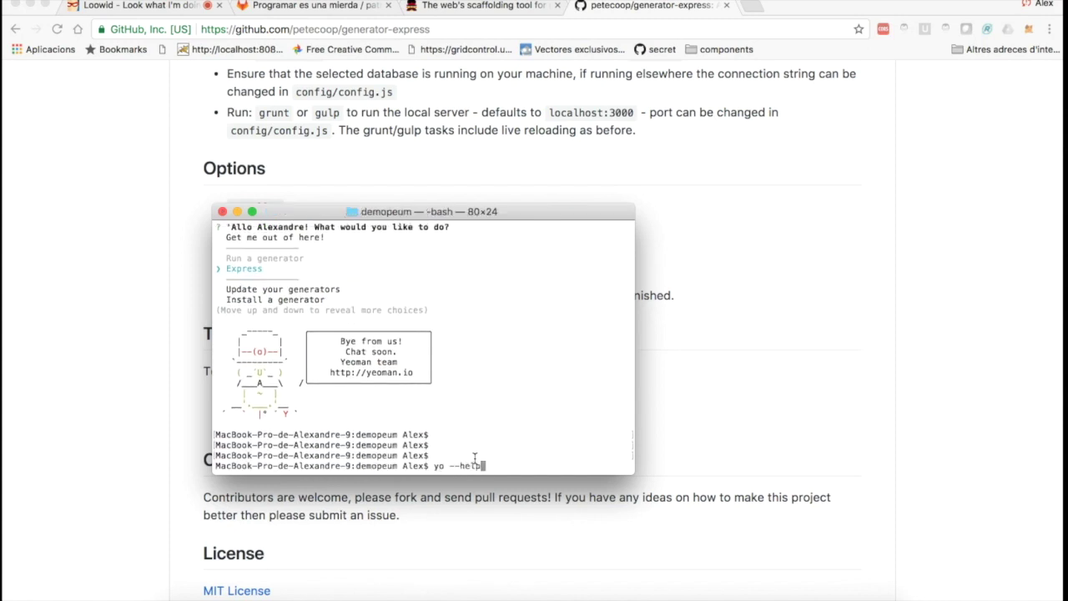
key("Return")
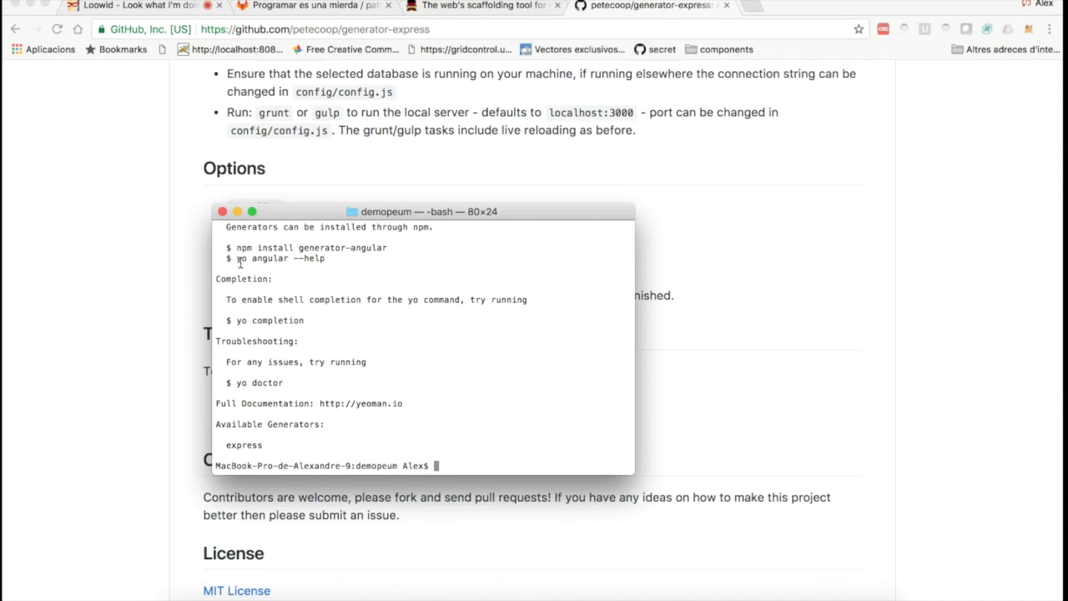
scroll(270, 260, "up", 5)
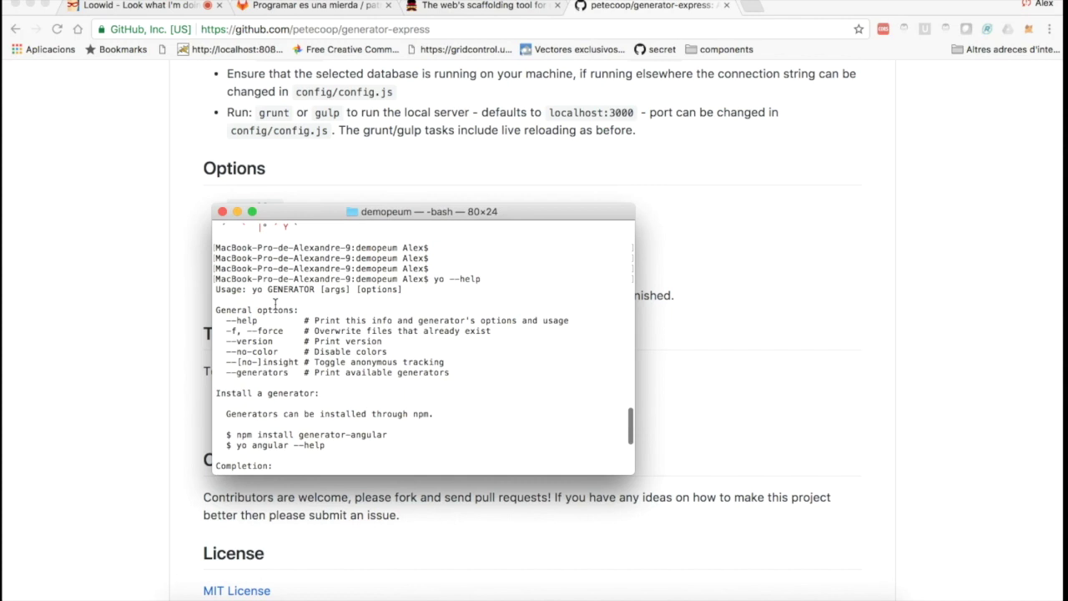
triple_click(286, 289)
double_click(287, 288)
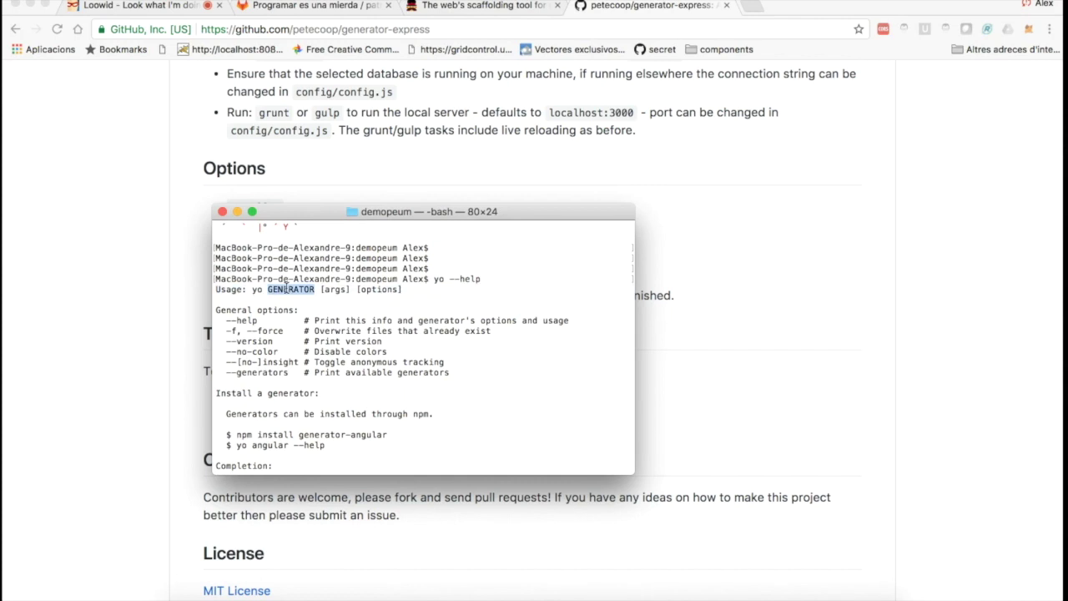
scroll(297, 344, "down", 1)
scroll(297, 343, "down", 5)
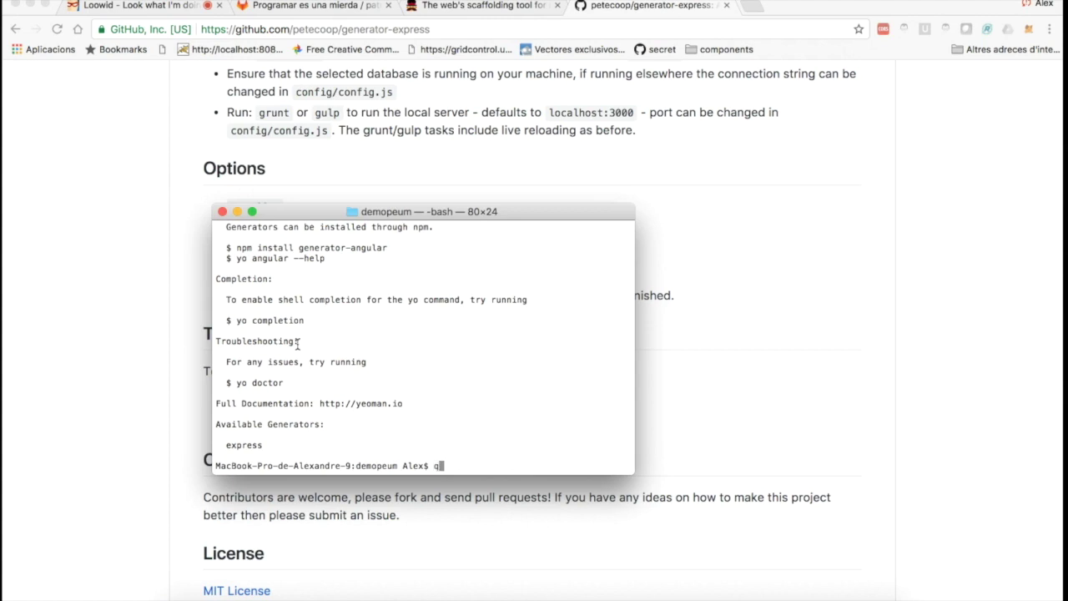
Check the generator name in the GitHub getting started section and run "yo generator-express" in the demopeum folder.
type("yo generator")
left_click(43, 117)
scroll(104, 222, "up", 10)
scroll(103, 222, "up", 3)
scroll(103, 222, "down", 10)
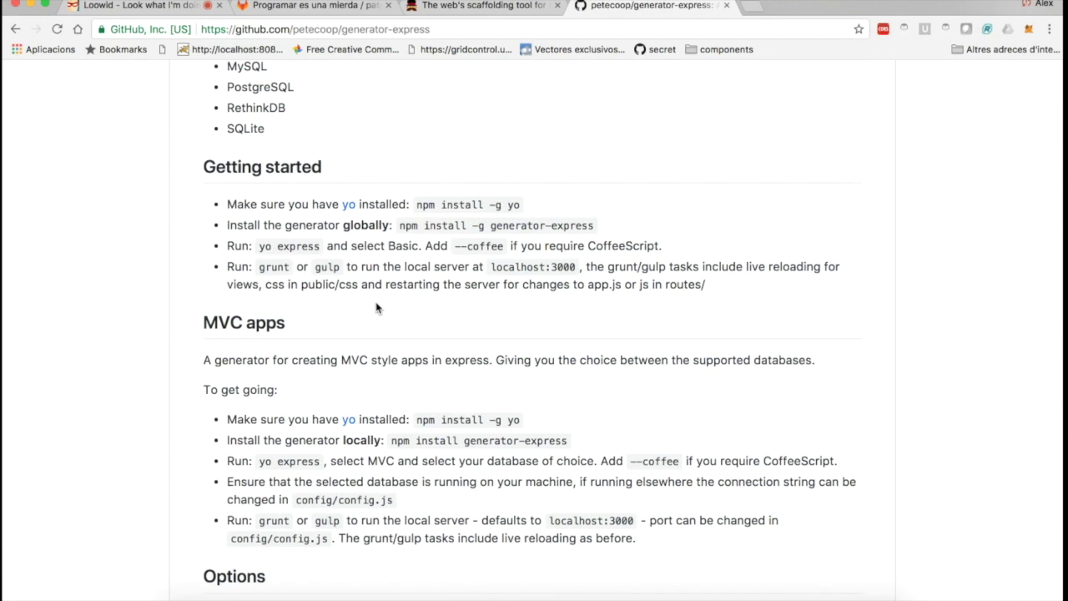
key("super+Tab")
type("-express")
key("Return")
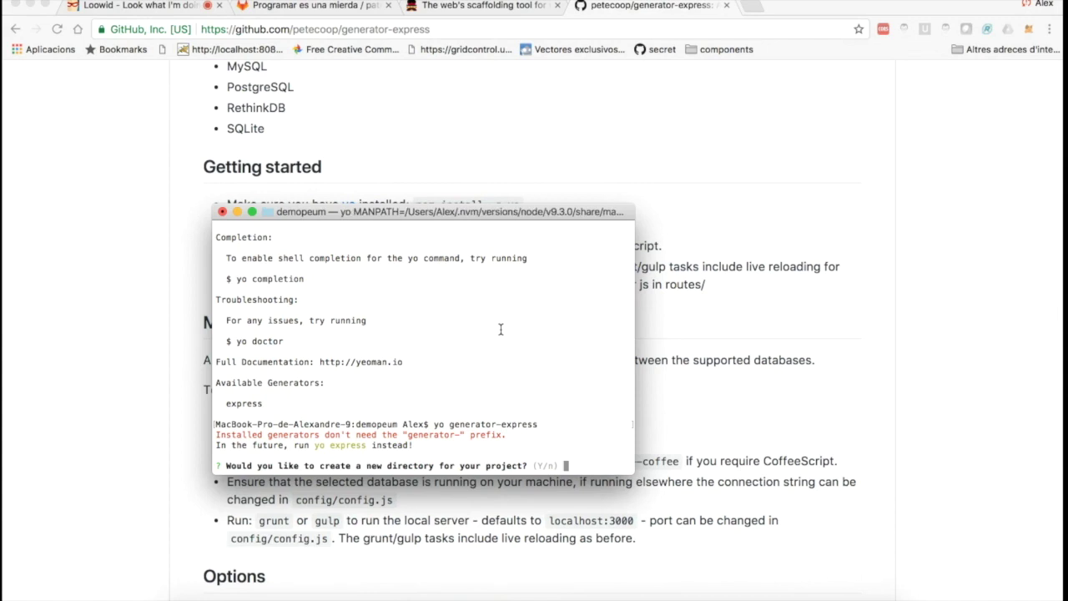
Have the generator create a new directory named patrulla and choose the MVC version.
type("Y")
key("Return")
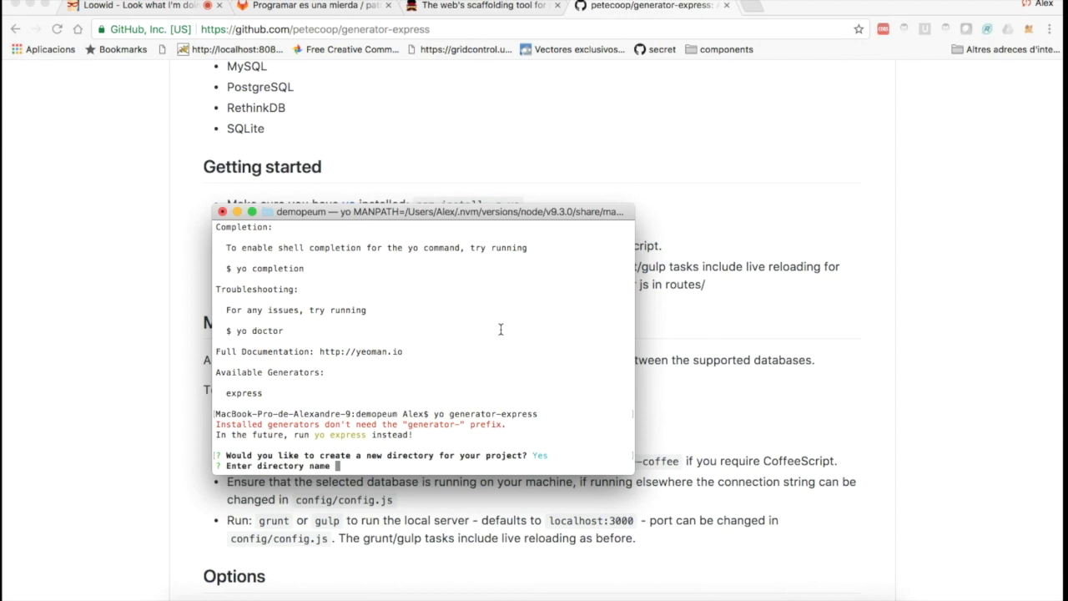
type("patrulla")
key("Return")
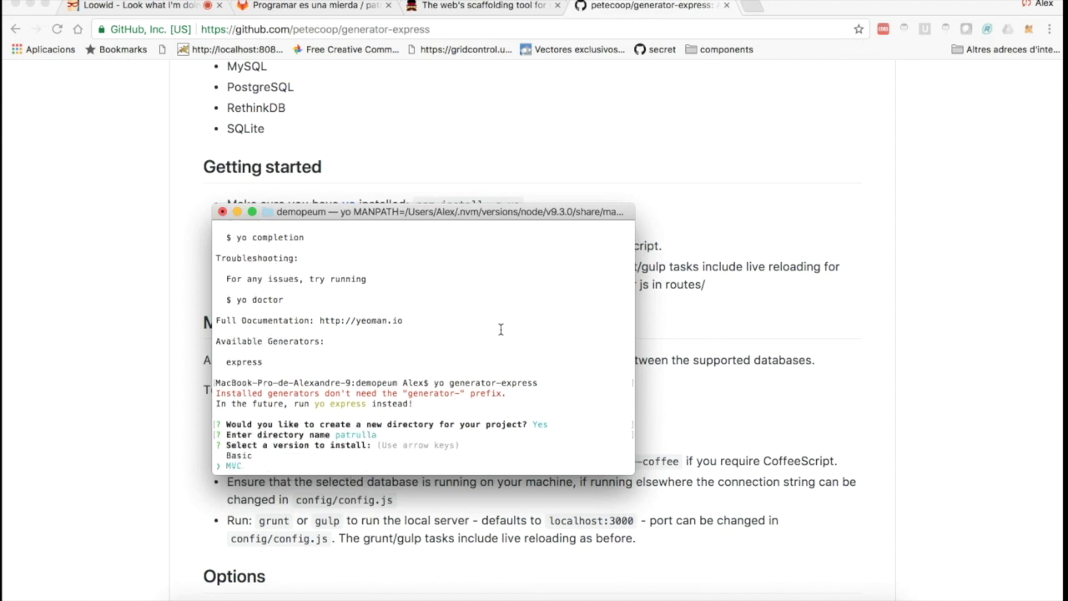
key("Up")
key("Down")
key("Return")
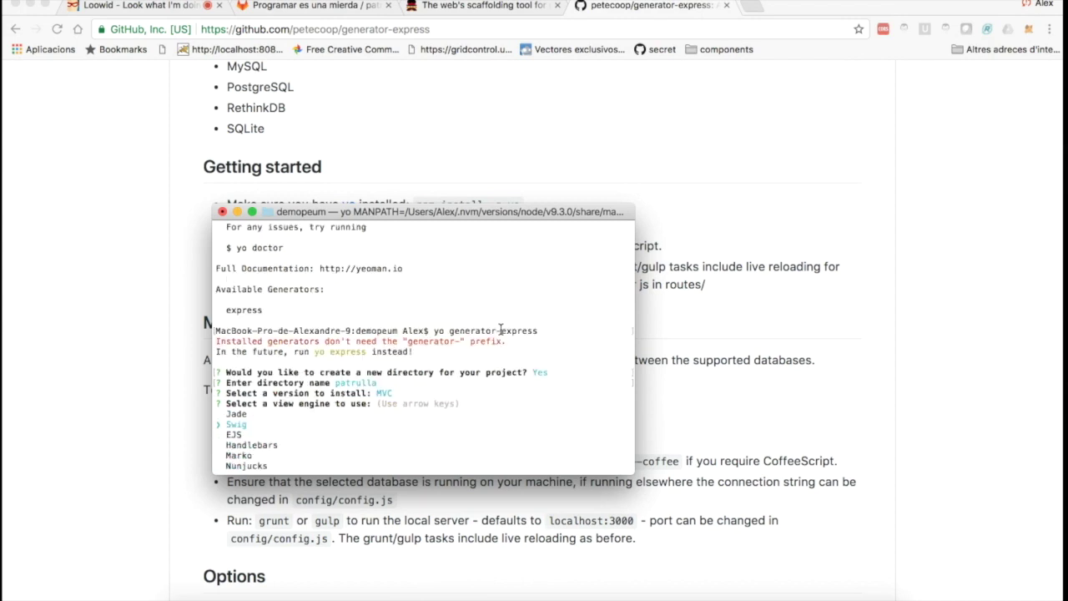
Choose Swig as view engine, Stylus as CSS preprocessor, MongoDB as database and Gulp as build tool, and review the generated files.
key("Return")
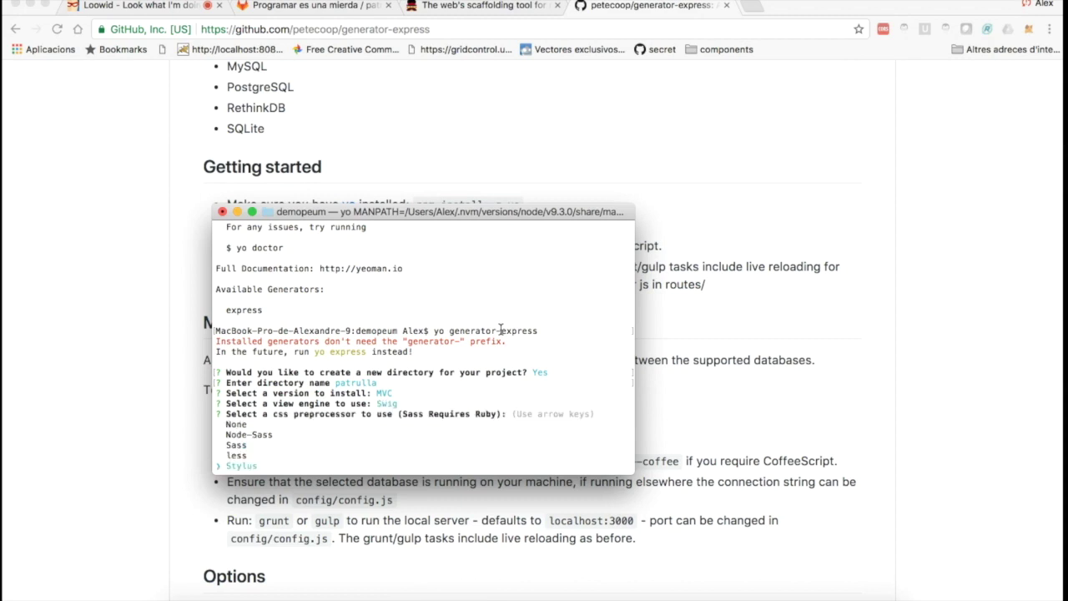
key("Return")
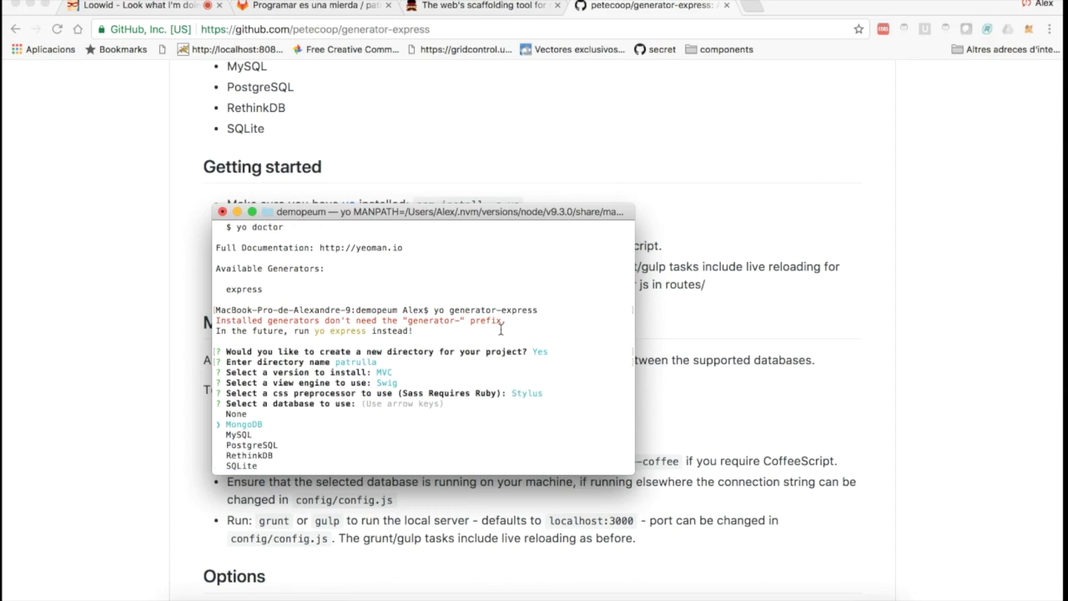
key("Return")
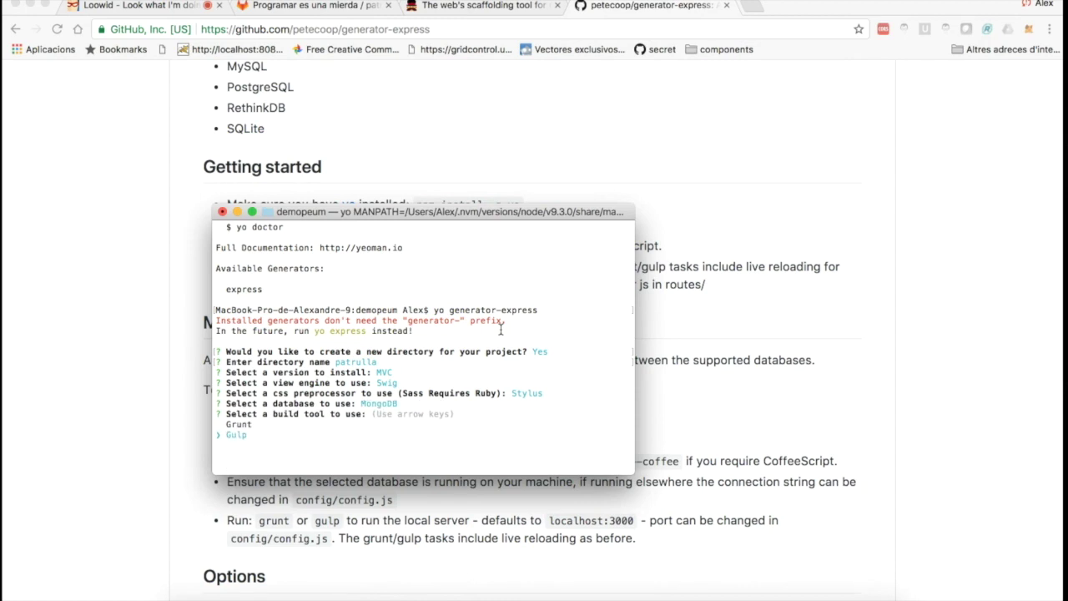
key("Return")
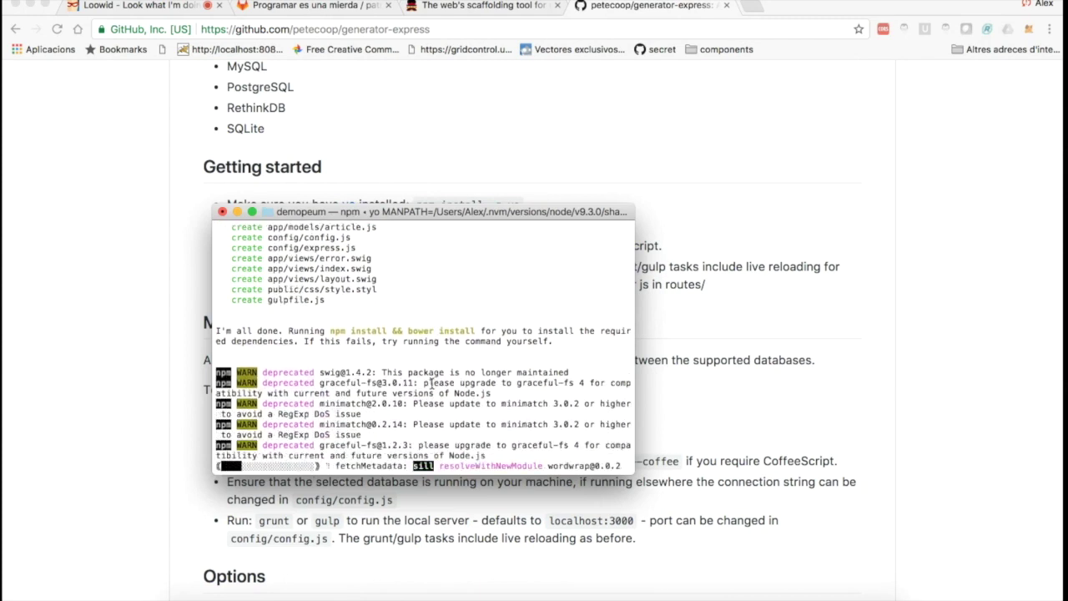
scroll(409, 384, "up", 5)
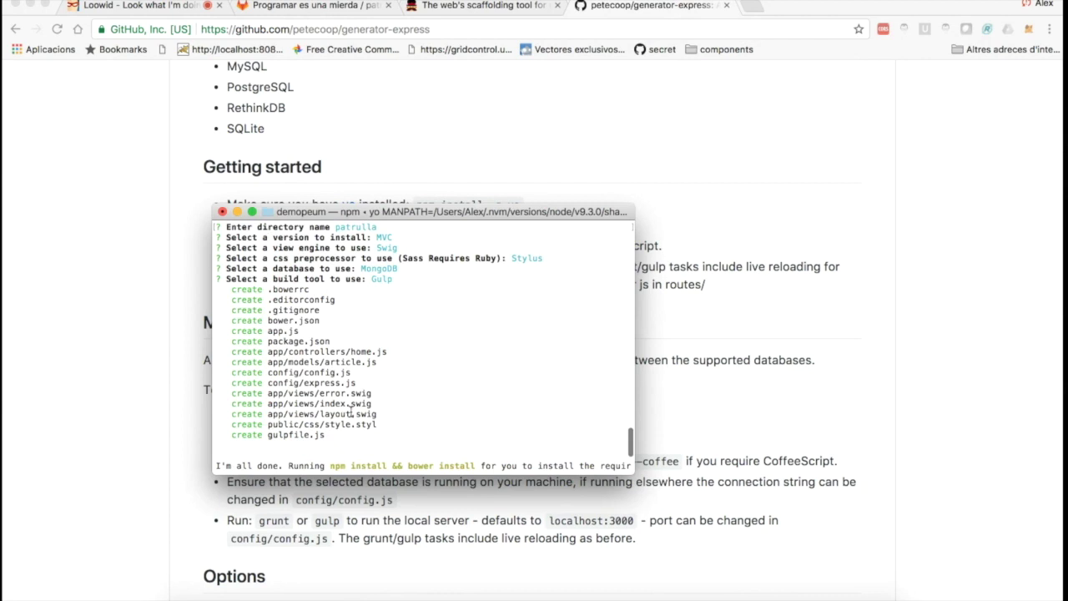
scroll(351, 412, "down", 5)
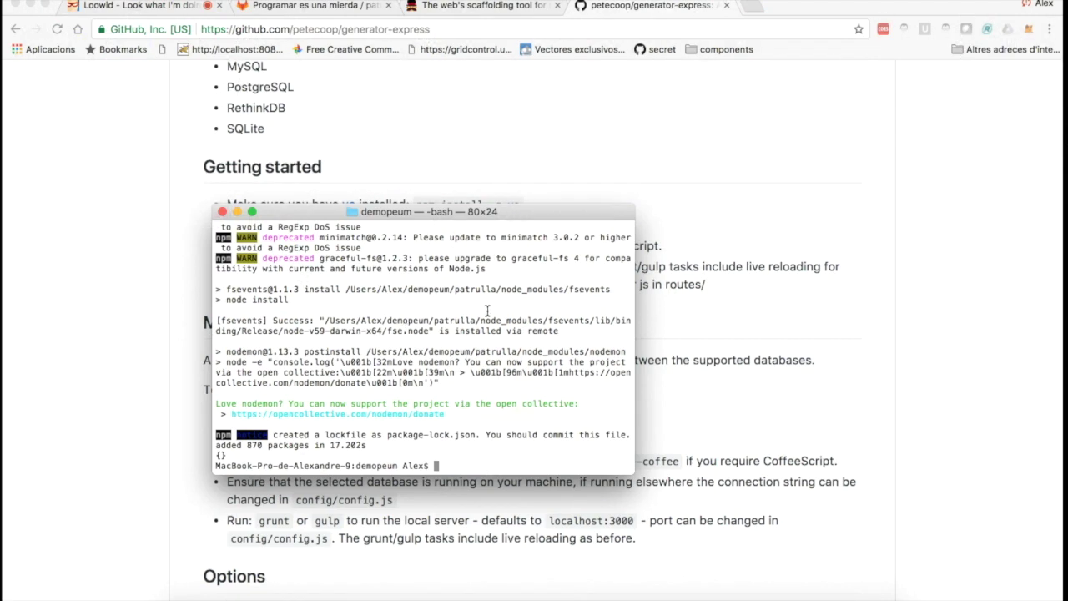
Enlarge the terminal window and its text, and reposition the window so it fits on screen.
left_click_drag(633, 206, 905, 24)
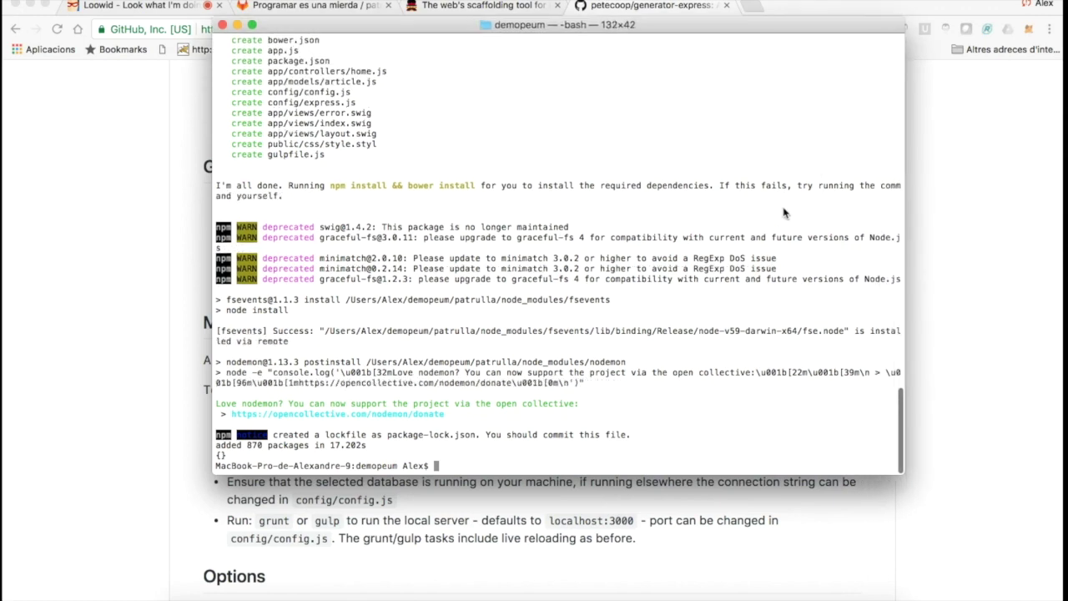
key("super+plus")
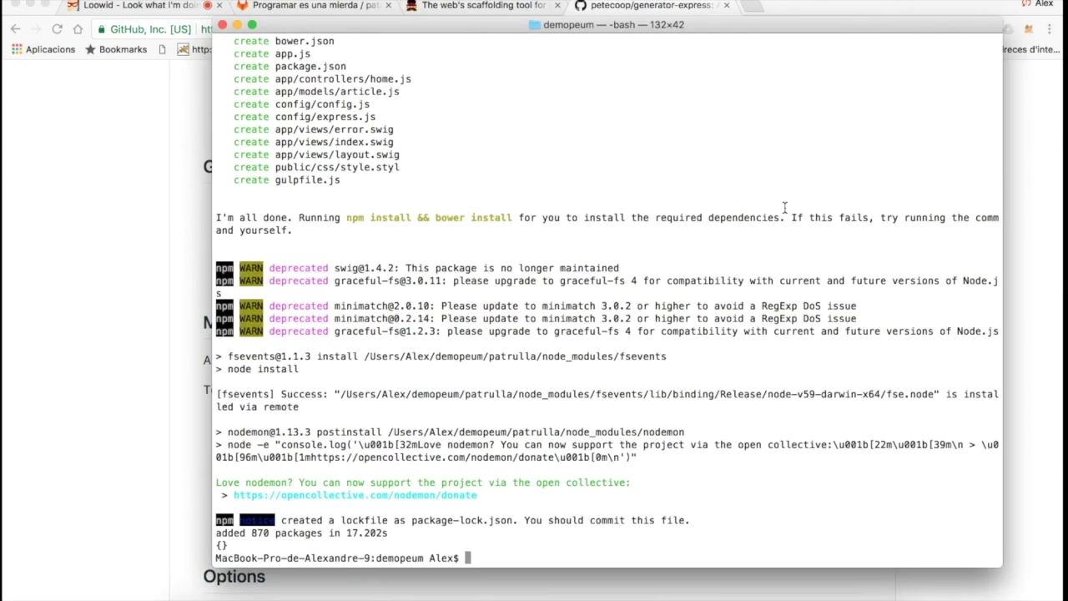
left_click_drag(588, 29, 519, 14)
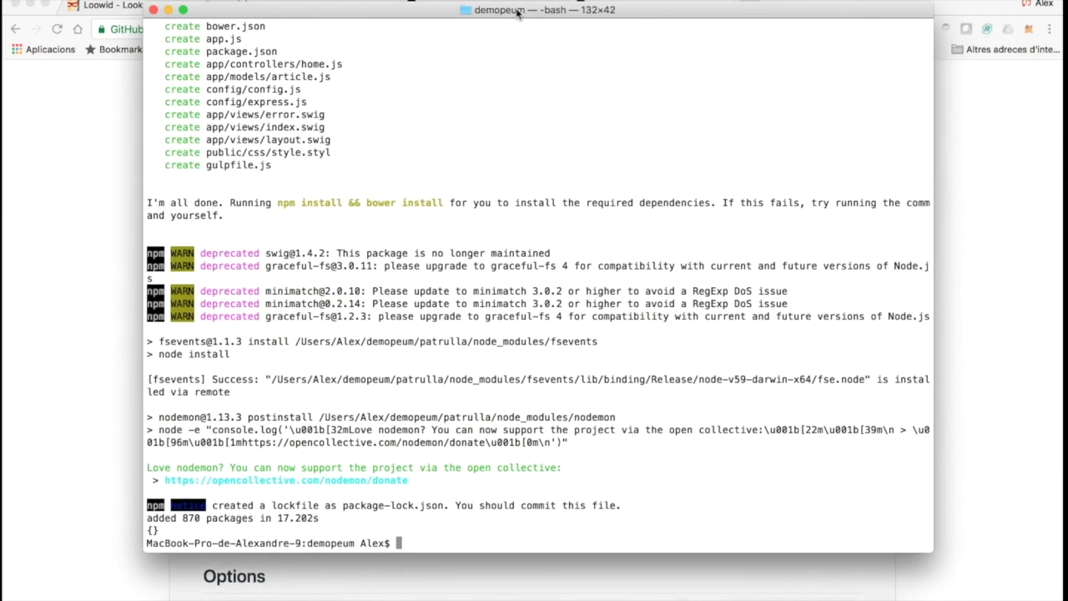
List the demopeum folder, move into patrulla and list the scaffolded project files.
type("ls")
key("Return")
key("Return")
key("Return")
key("Return")
key("Return")
type("cd patrulla/")
key("Return")
type("ls")
key("Return")
key("Return")
key("Return")
key("Return")
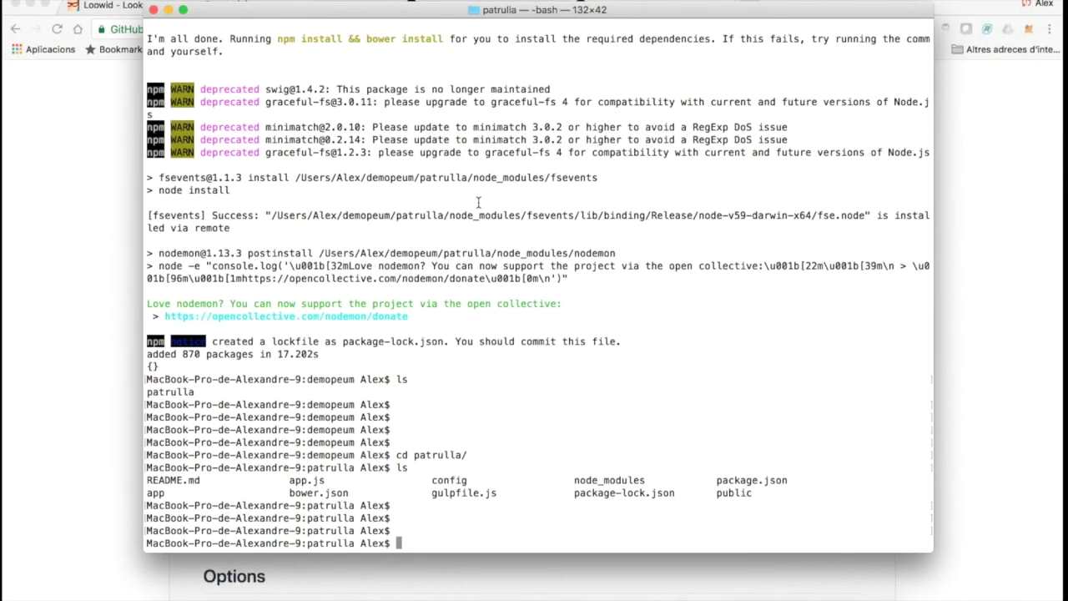
Start the local server with "gulp" and open localhost:3000 in a new Chrome tab.
type("gulp")
key("Return")
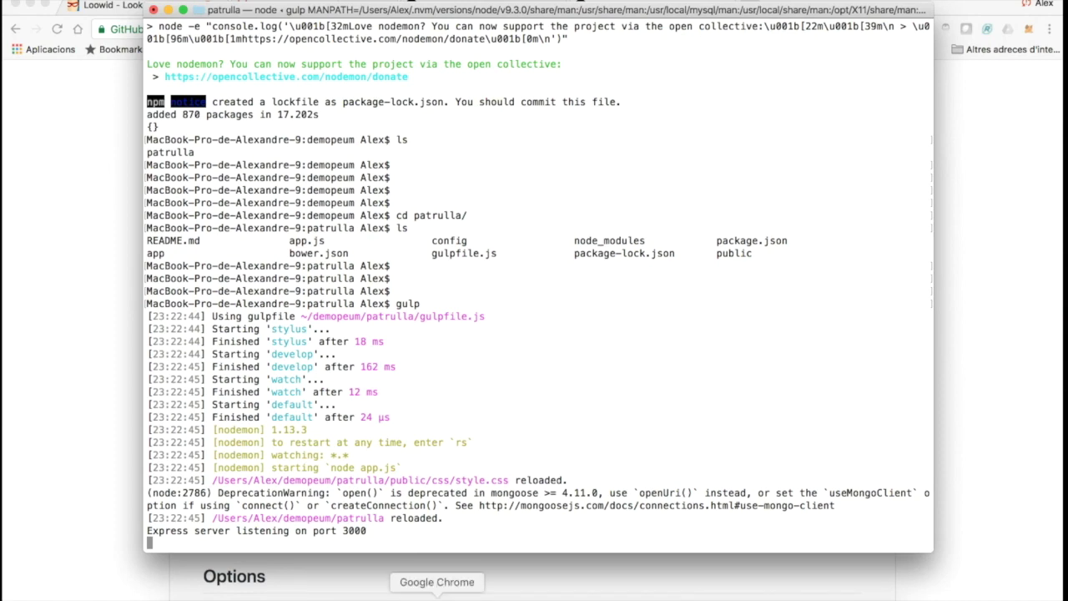
left_click(85, 400)
left_click(756, 7)
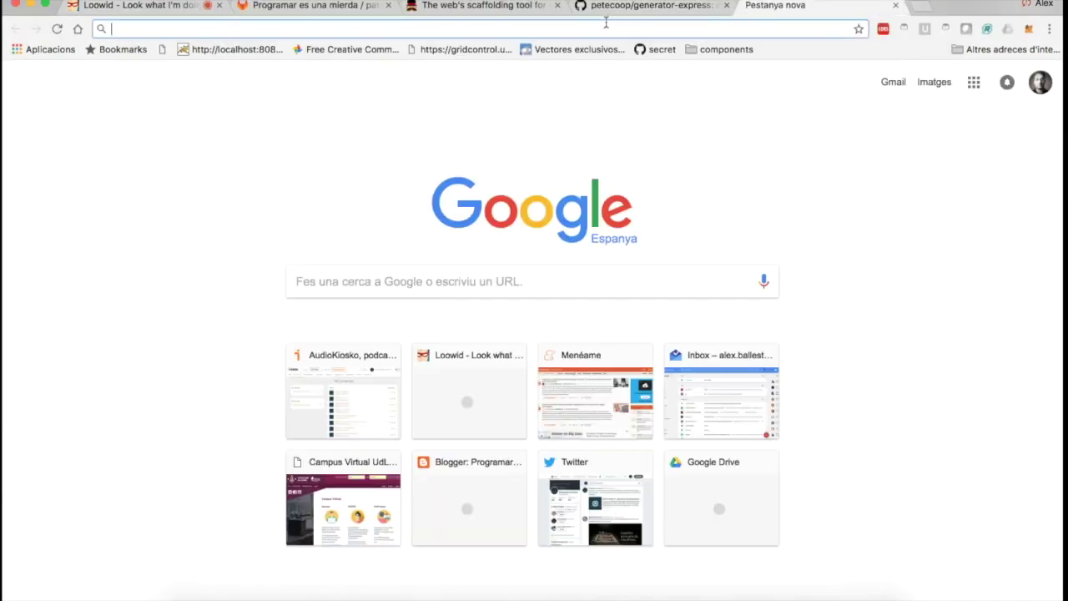
type("localhost:8443/")
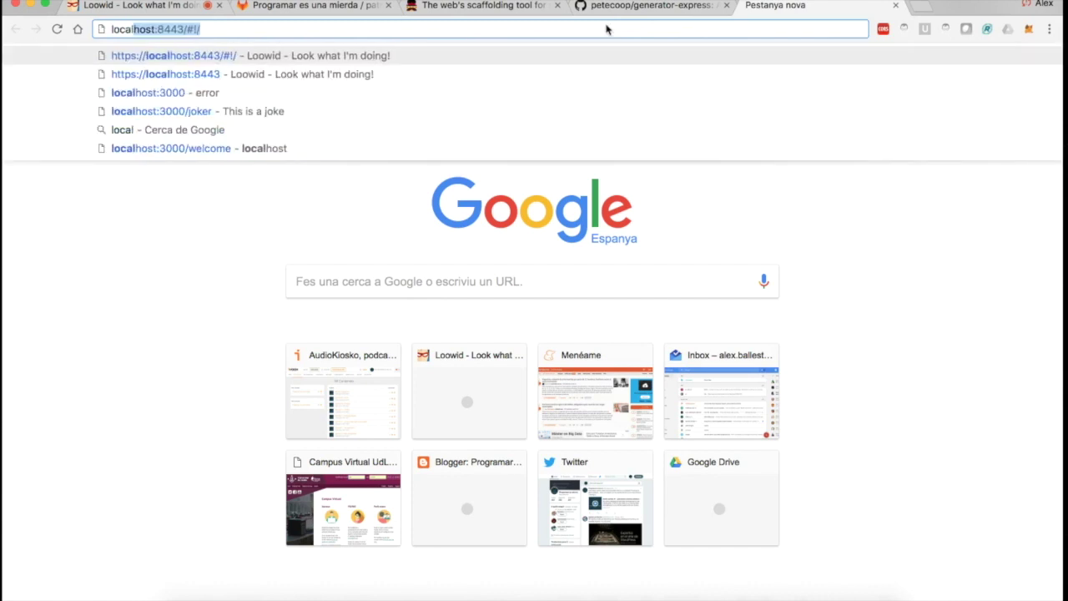
key("BackSpace")
key("BackSpace")
key("BackSpace")
key("BackSpace")
key("BackSpace")
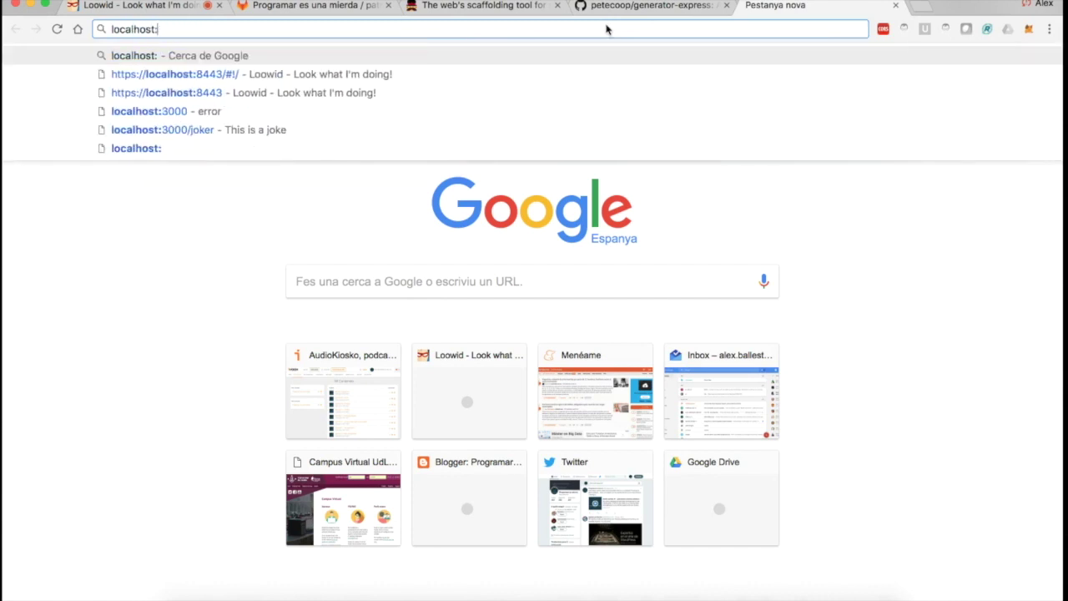
type("3000")
key("Return")
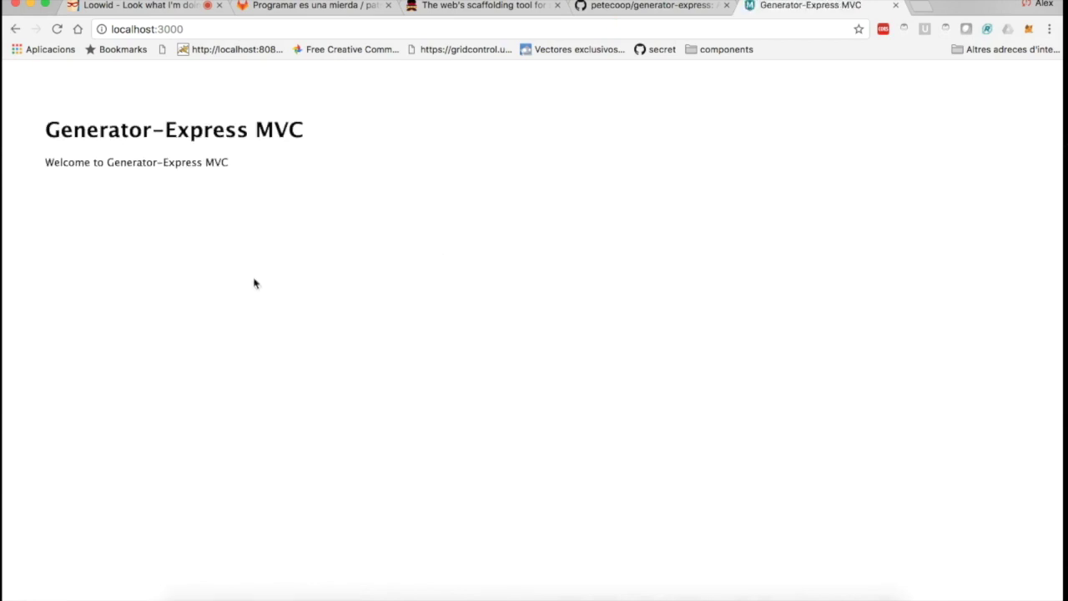
Read the app's welcome page and switch back to the terminal to examine the server's request log.
left_click_drag(46, 119, 264, 200)
left_click(265, 200)
key("super+Tab")
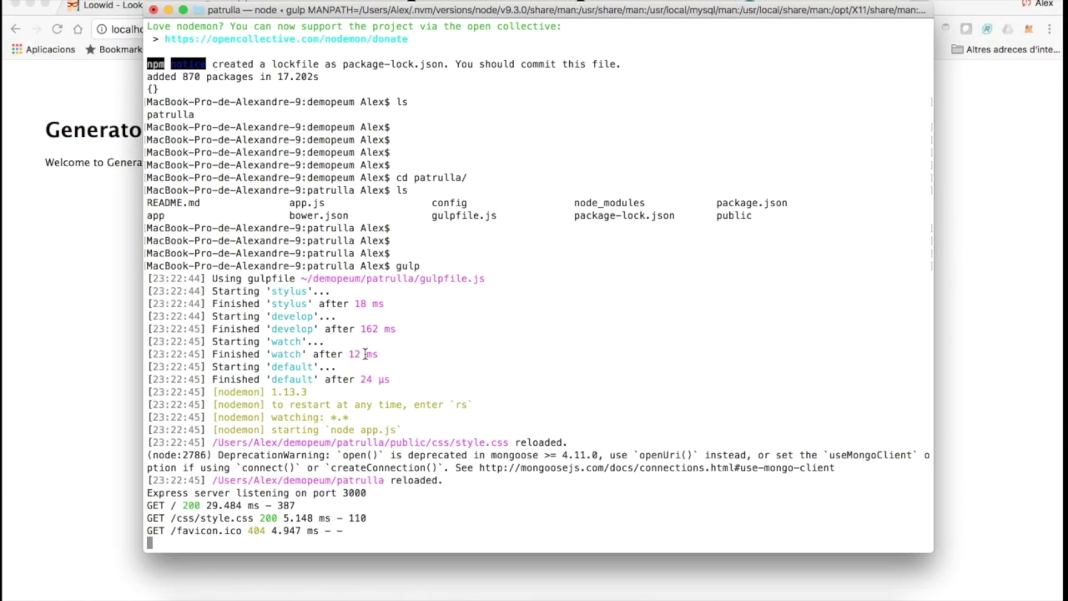
Switch to the Brackets editor and open the patrulla folder, inside demopeum in the home directory, as the project.
left_click(345, 594)
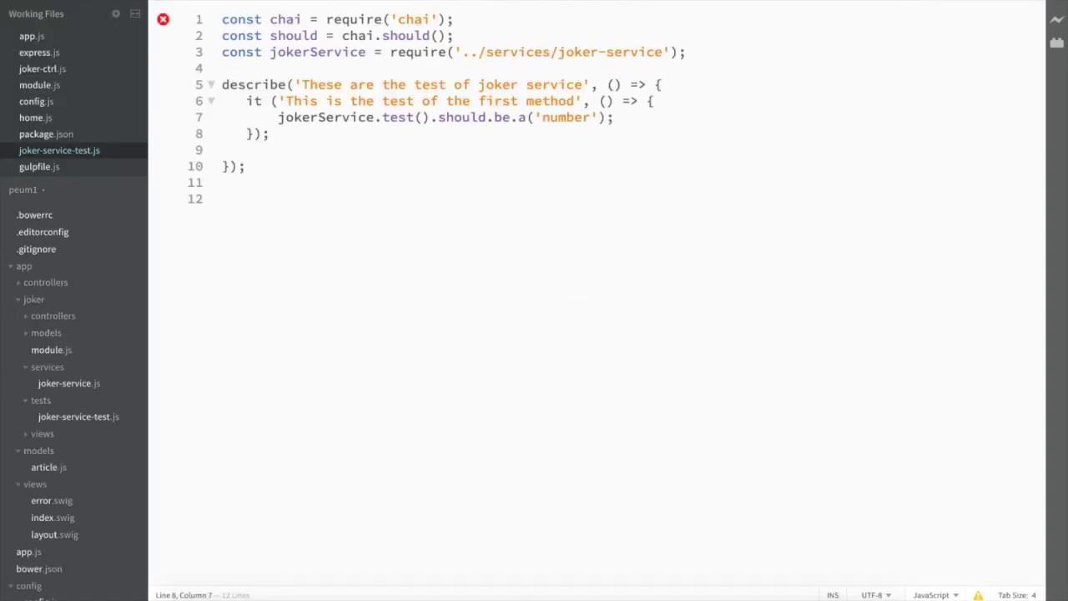
left_click(109, 0)
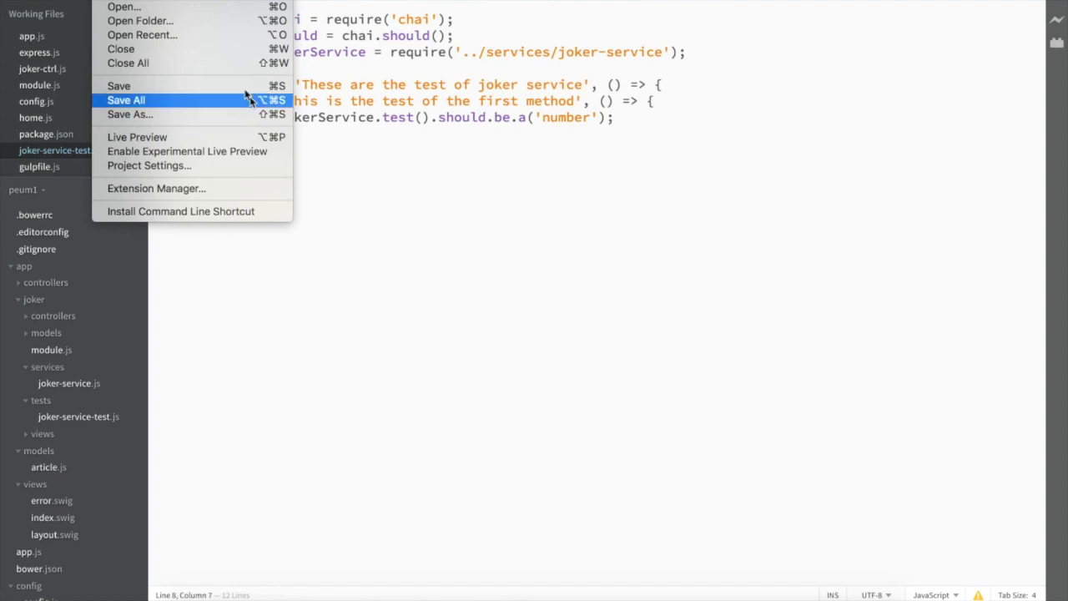
left_click(171, 22)
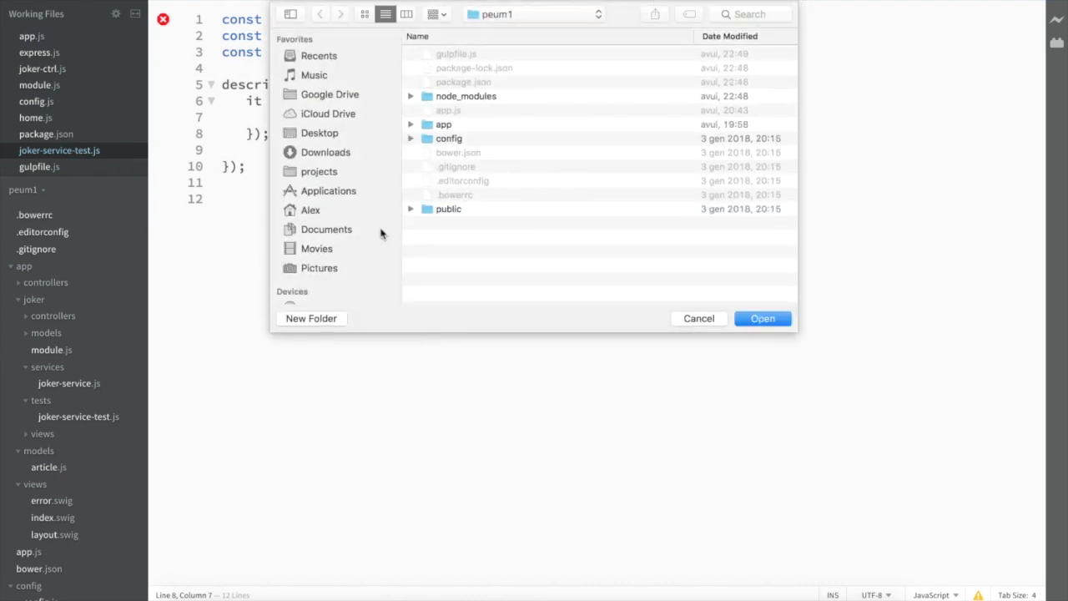
left_click(314, 209)
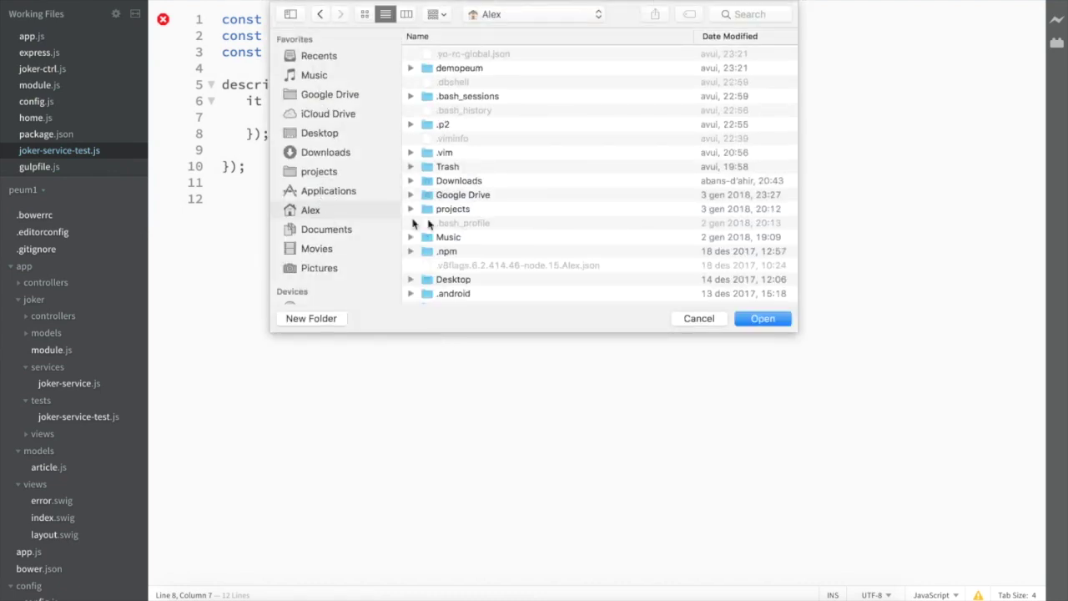
scroll(447, 268, "down", 3)
scroll(447, 267, "down", 6)
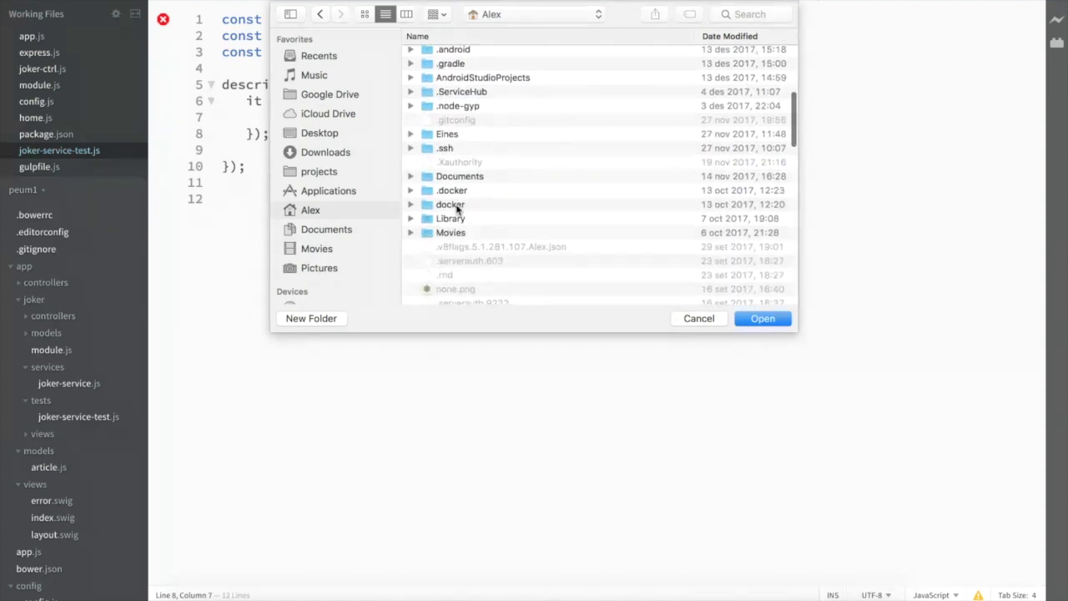
left_click(457, 208)
type("d")
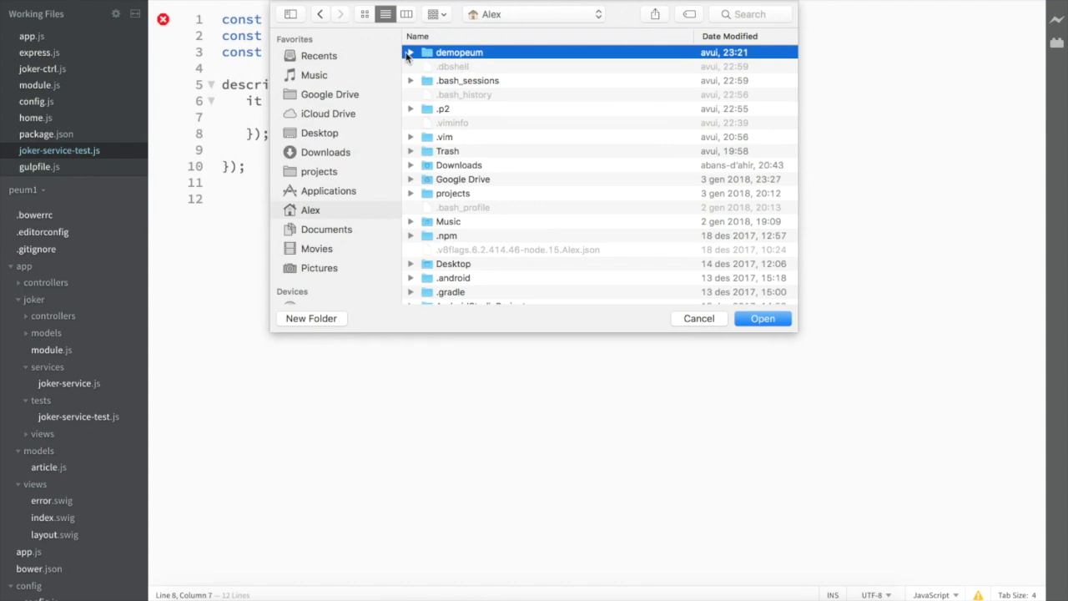
left_click(411, 52)
left_click(442, 69)
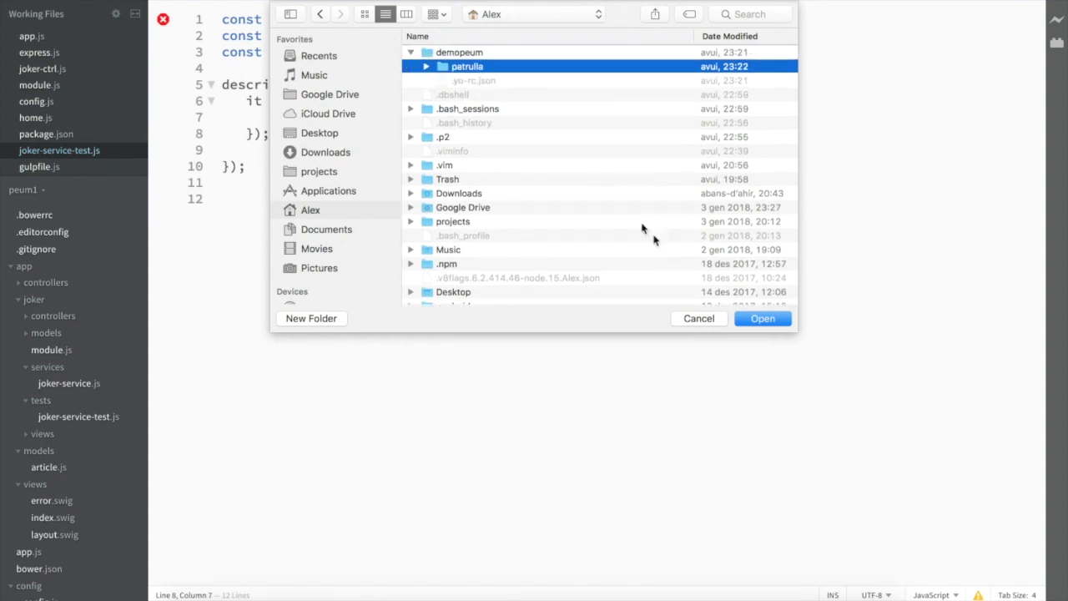
left_click(763, 319)
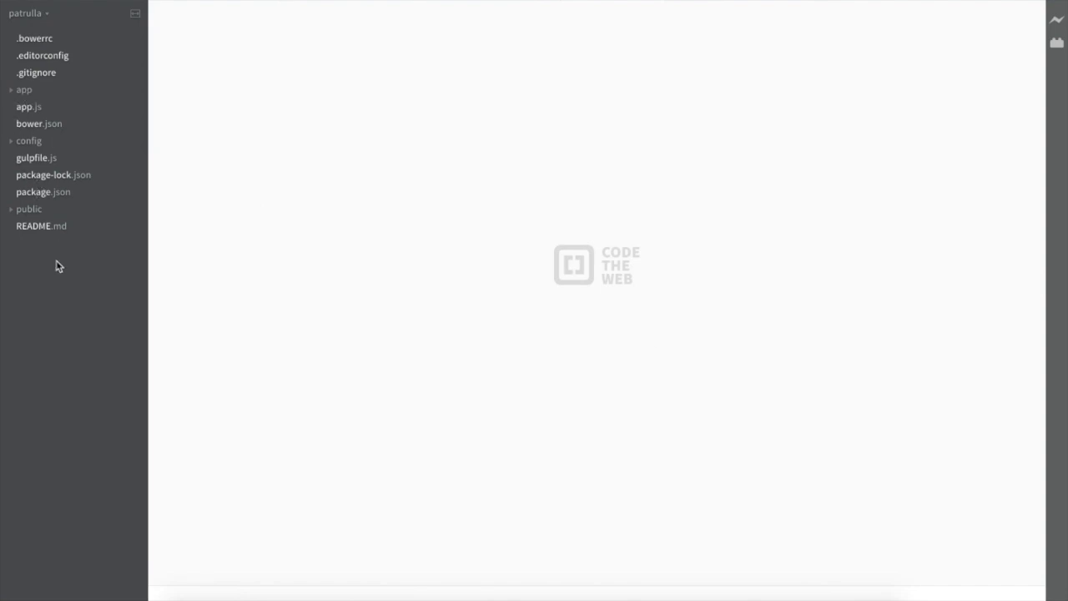
left_click(136, 13)
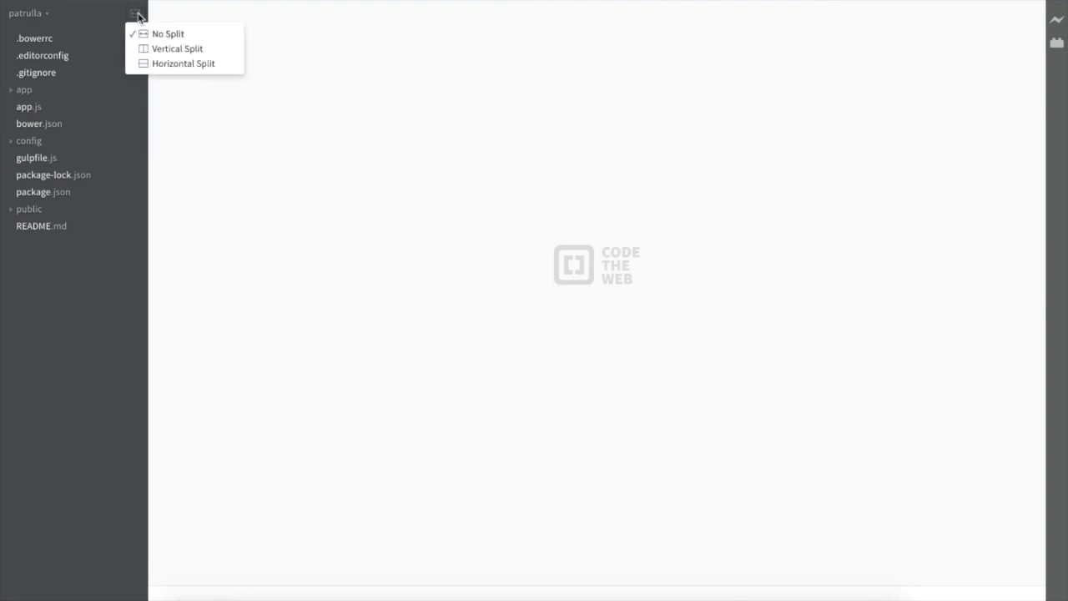
left_click(67, 325)
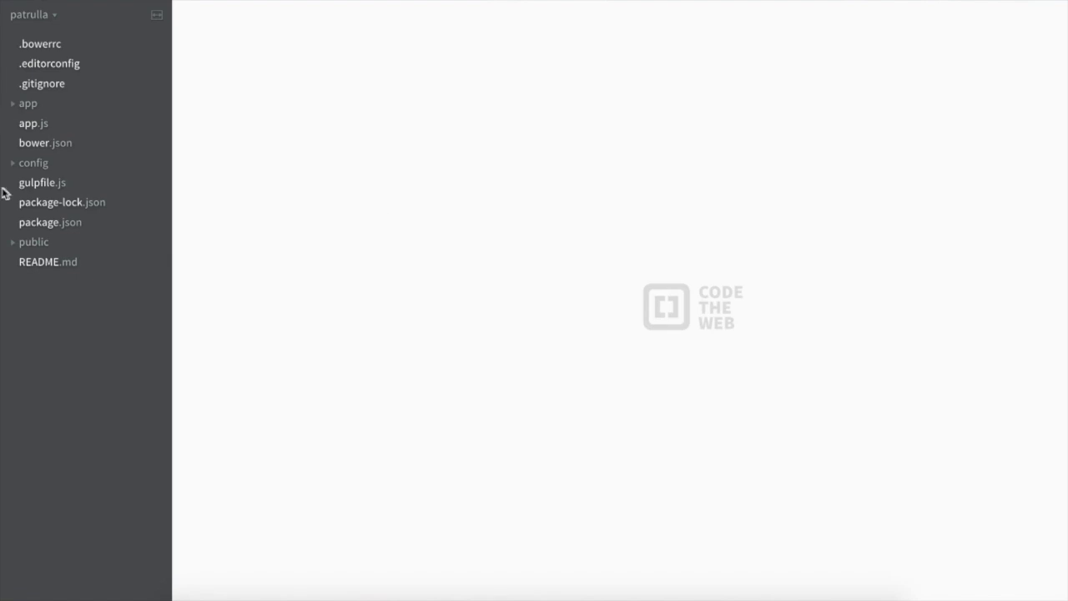
Open app.js and examine its require statements for express, config, glob and mongoose and the mongoose database connection block.
left_click(35, 127)
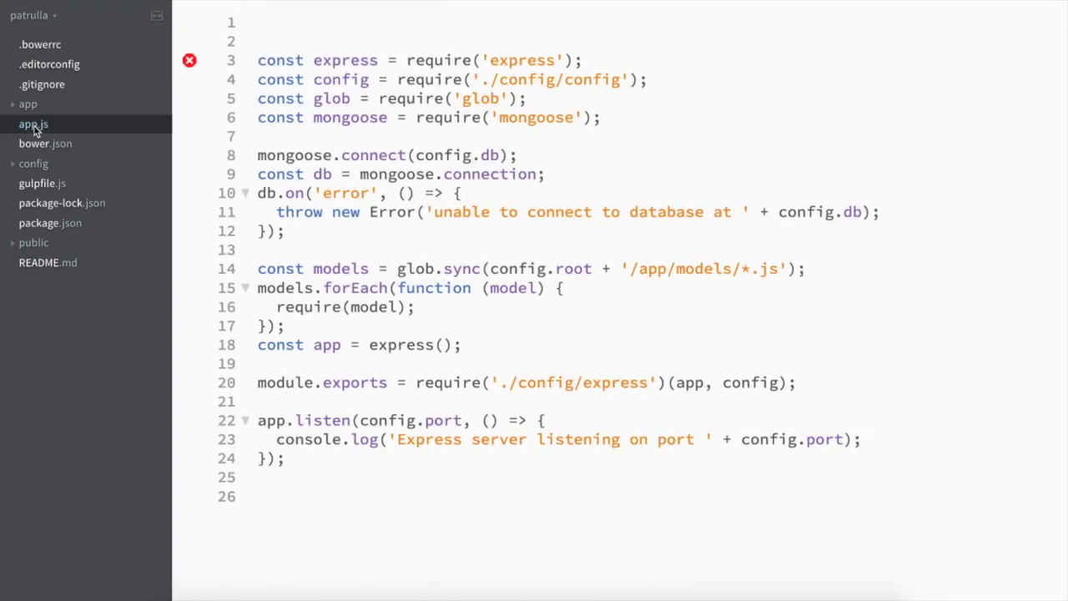
left_click(368, 489)
left_click_drag(287, 232, 229, 161)
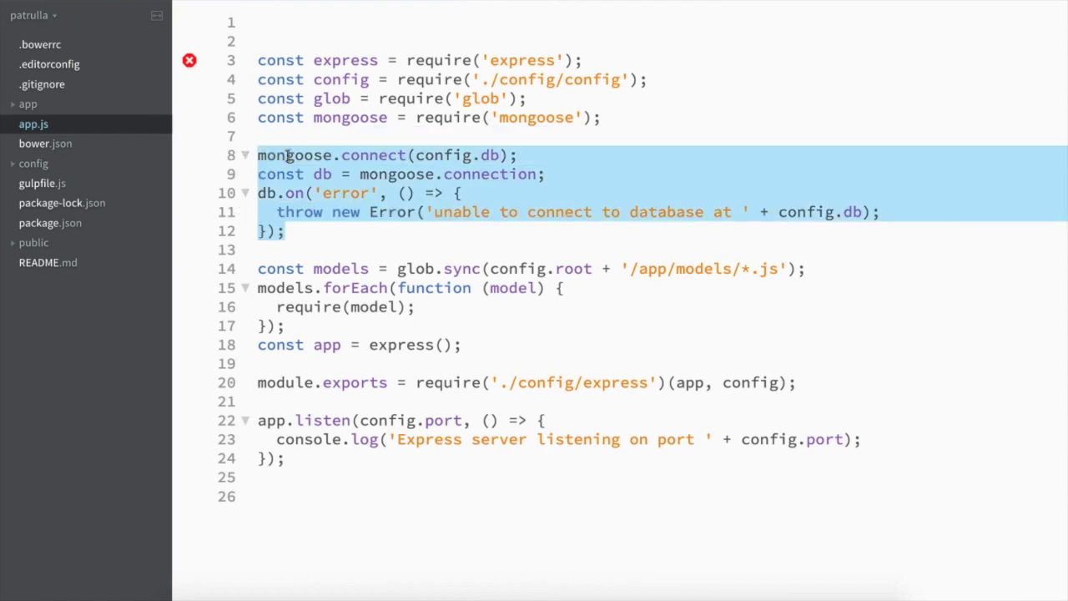
double_click(501, 60)
double_click(398, 80)
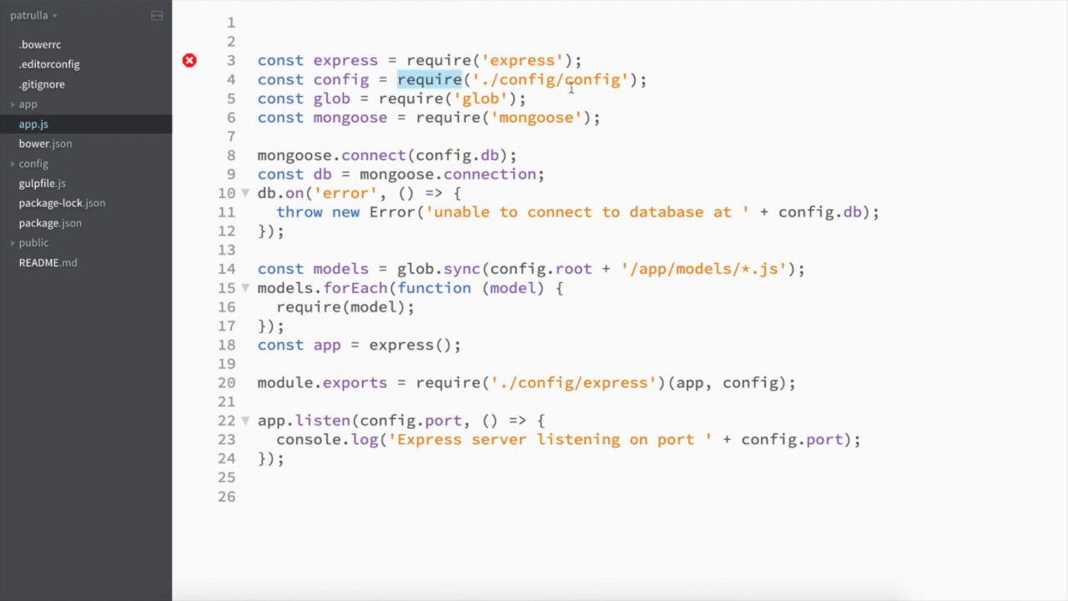
double_click(614, 80)
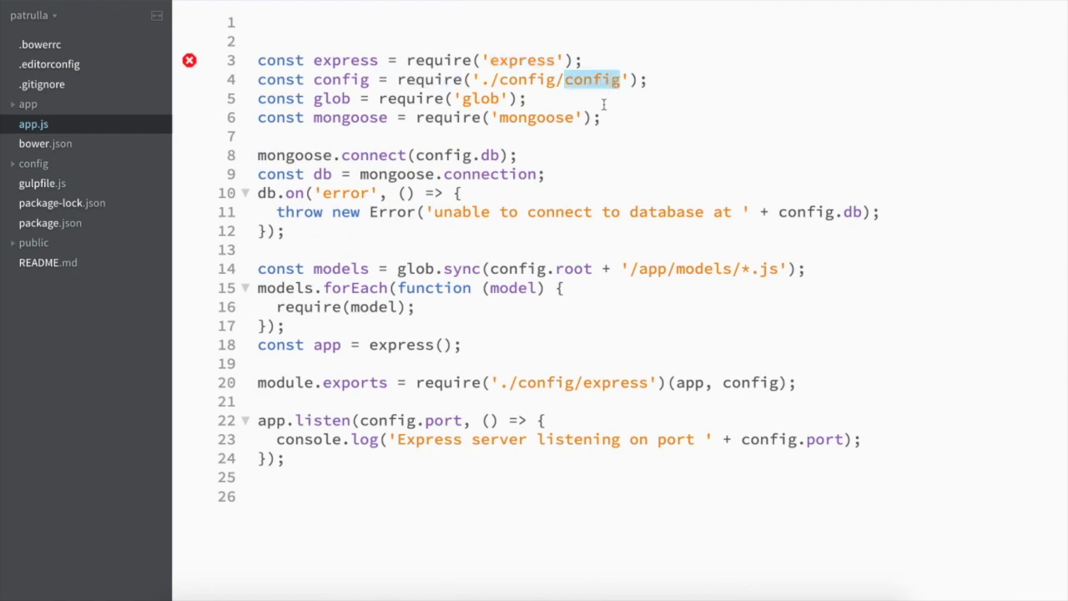
double_click(389, 97)
double_click(480, 98)
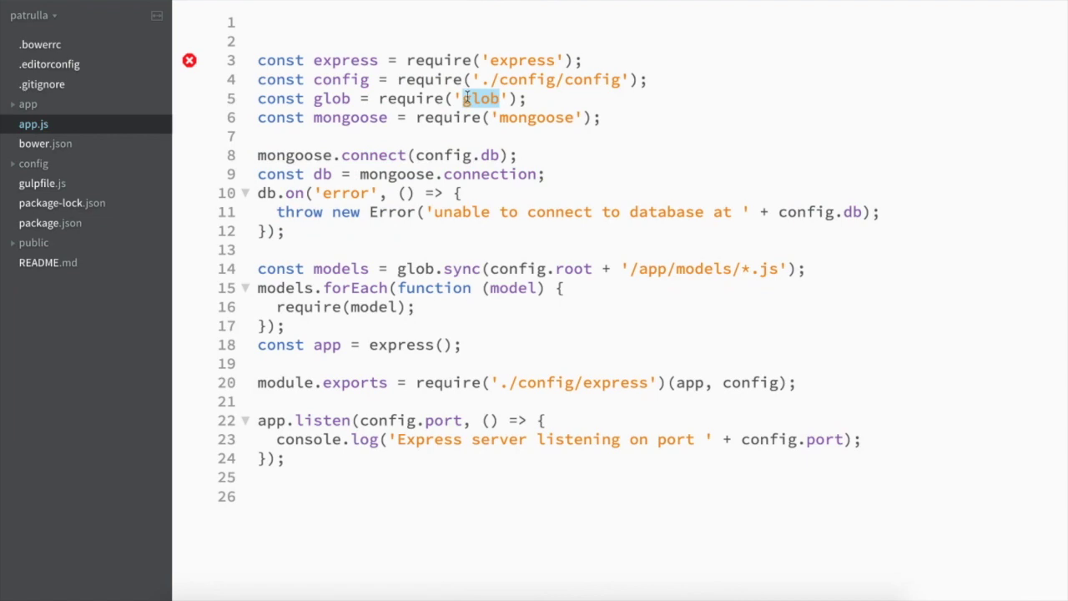
double_click(442, 118)
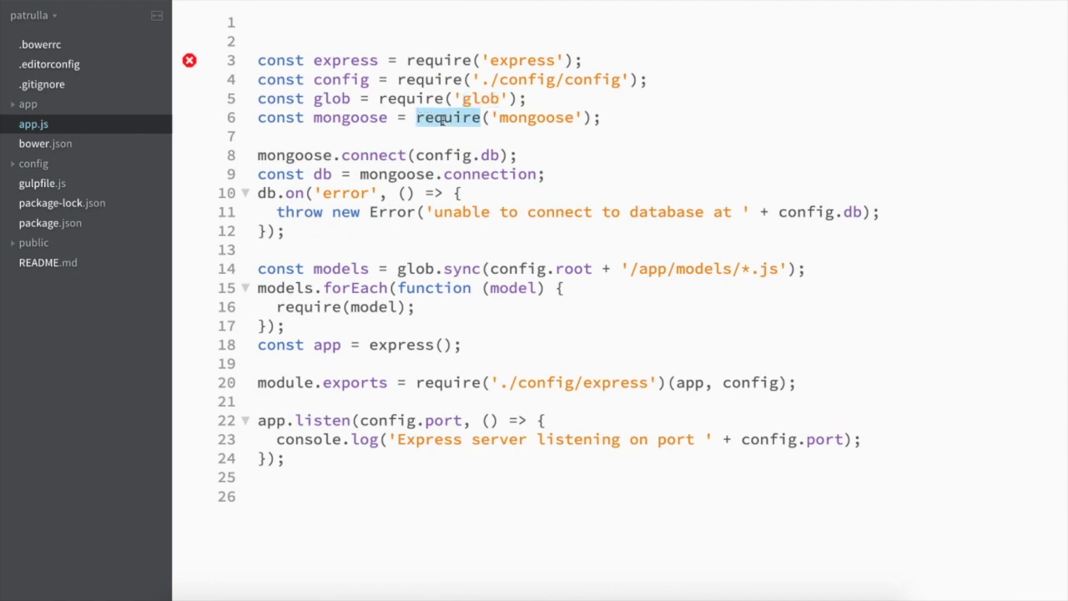
left_click(262, 136)
left_click_drag(308, 233, 259, 157)
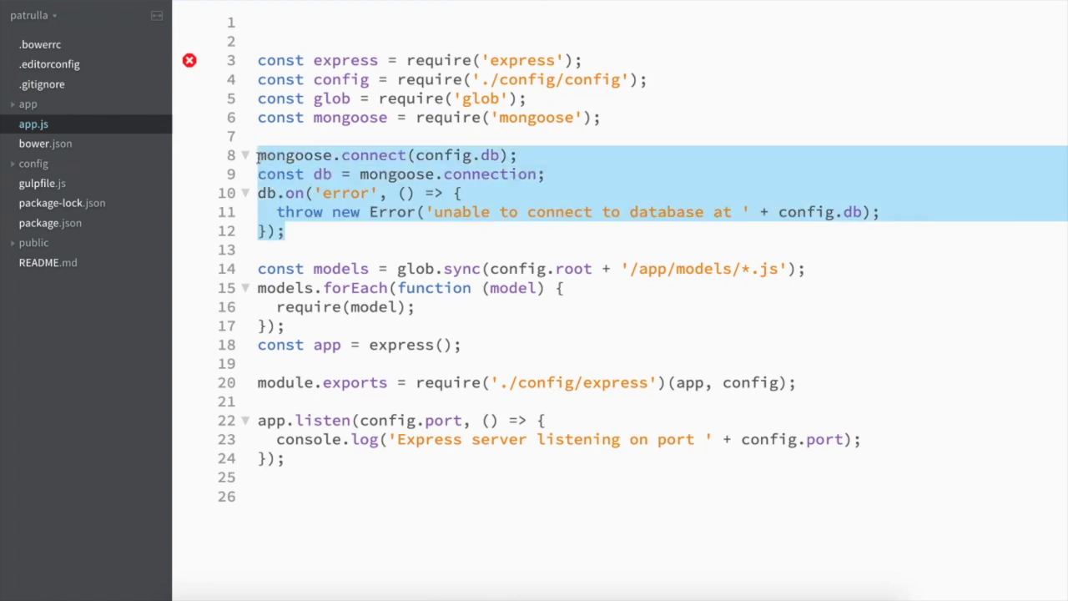
left_click(327, 328)
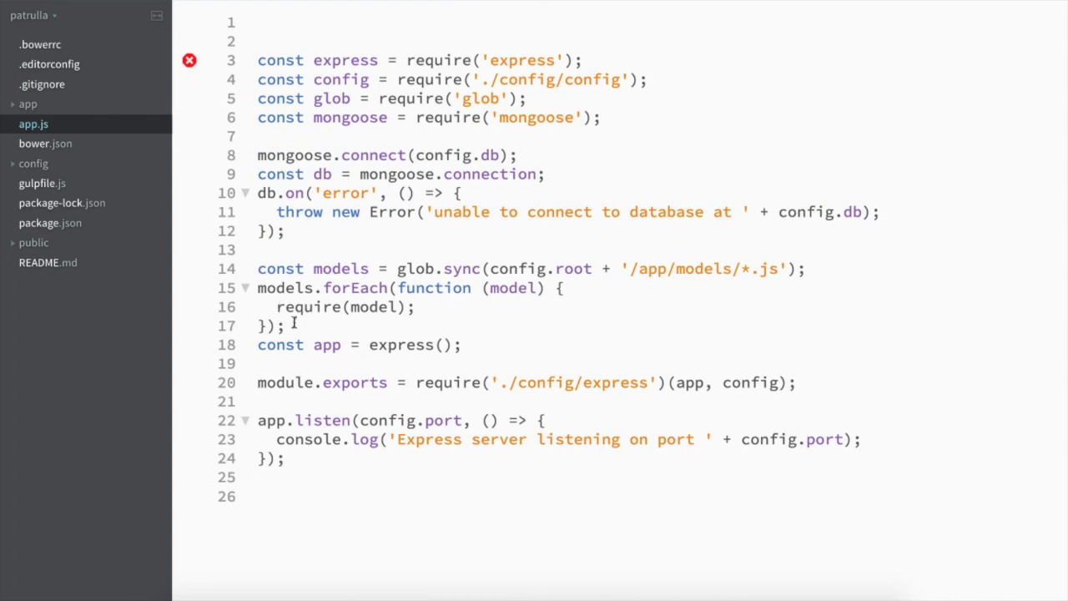